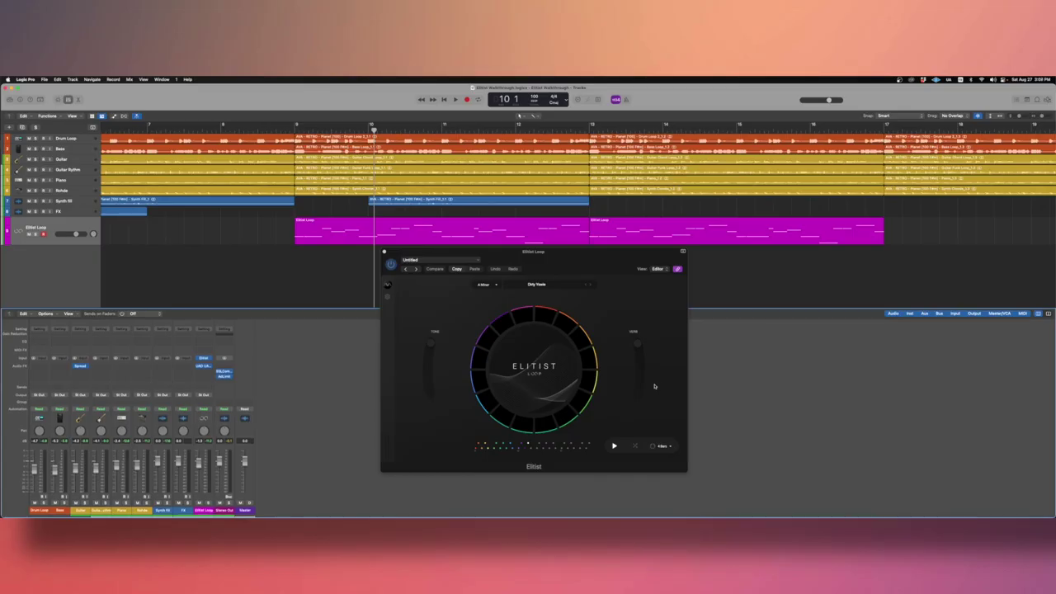
Look through the Vocal Kits presets in the Elitist Loop preset browser and close the browser
drag(545, 256, 554, 262)
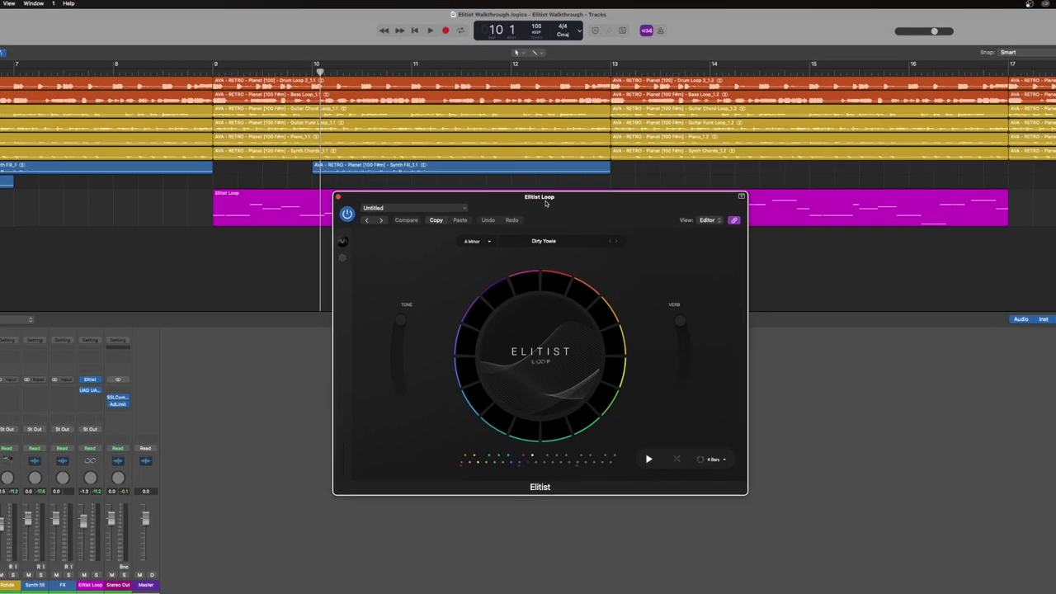
drag(545, 203, 545, 210)
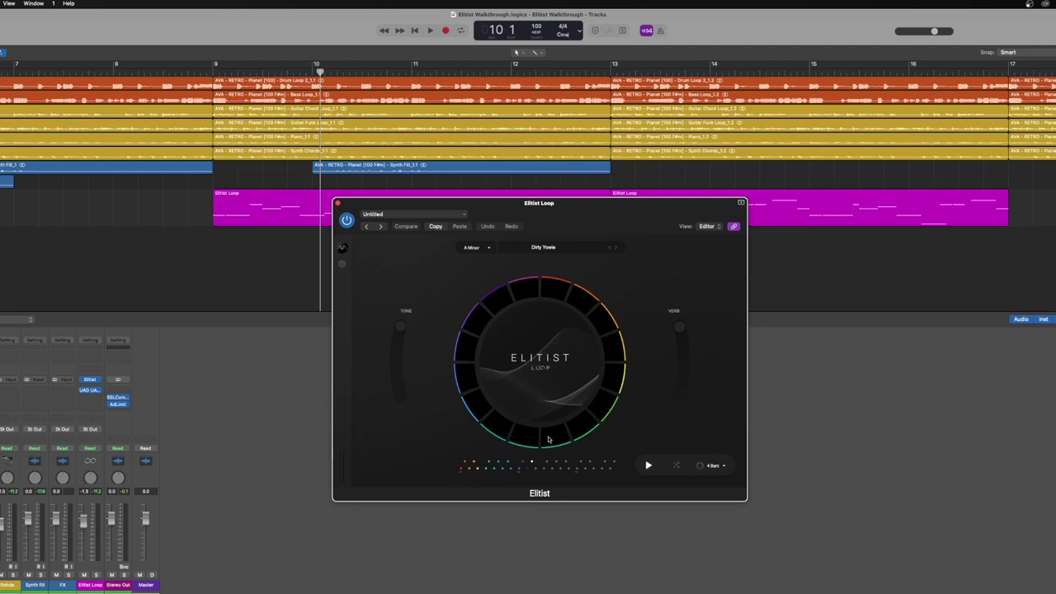
click(462, 470)
click(543, 248)
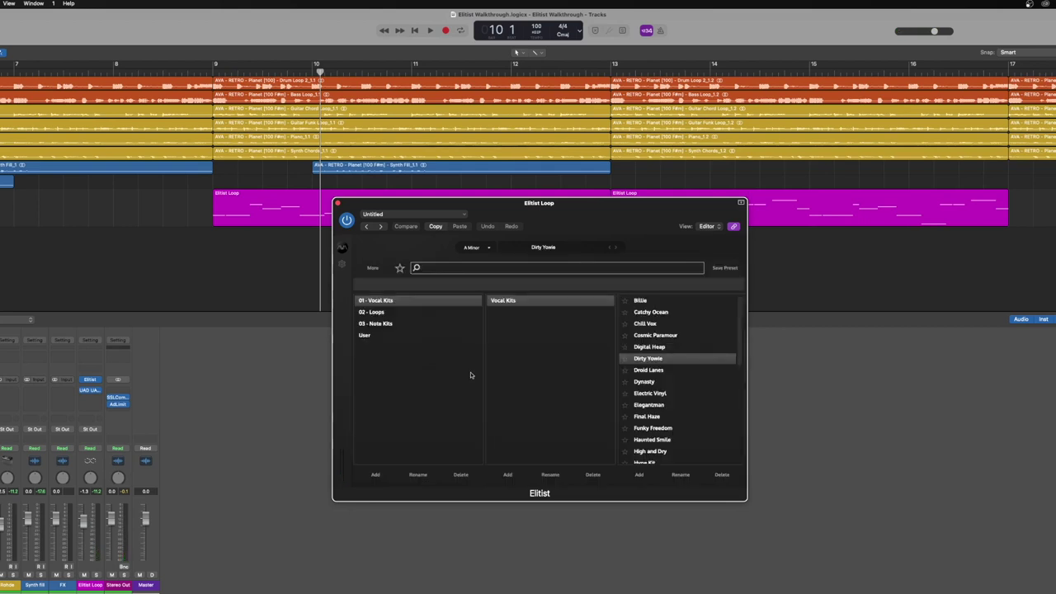
scroll(662, 386, down, 5)
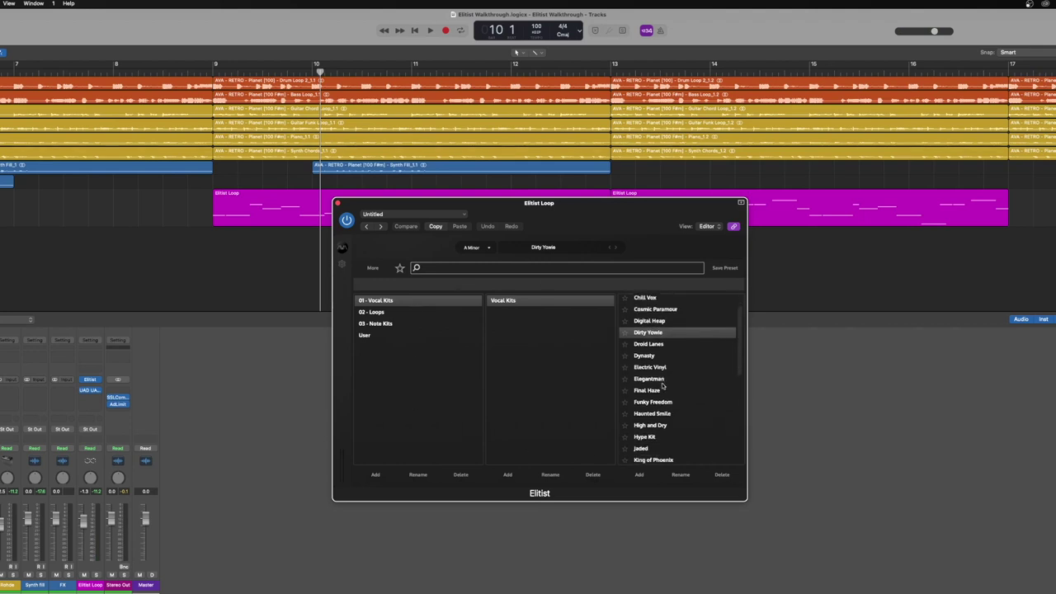
scroll(650, 366, up, 5)
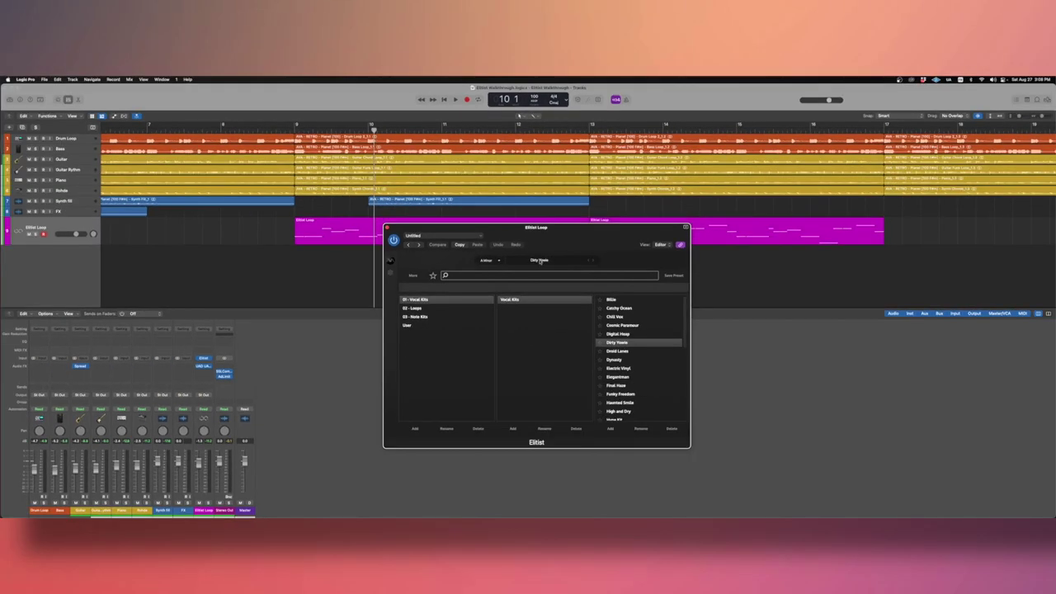
double_click(645, 355)
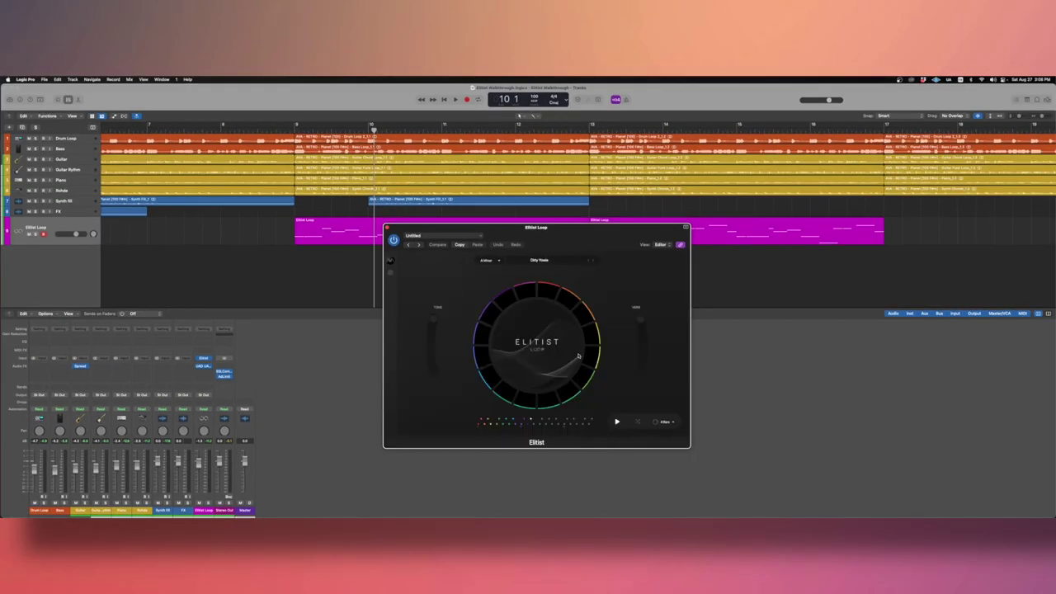
Move the Elitist Loop window below the tracks and rewind the playhead to bar 8
drag(532, 229, 544, 258)
scroll(450, 201, right, 4)
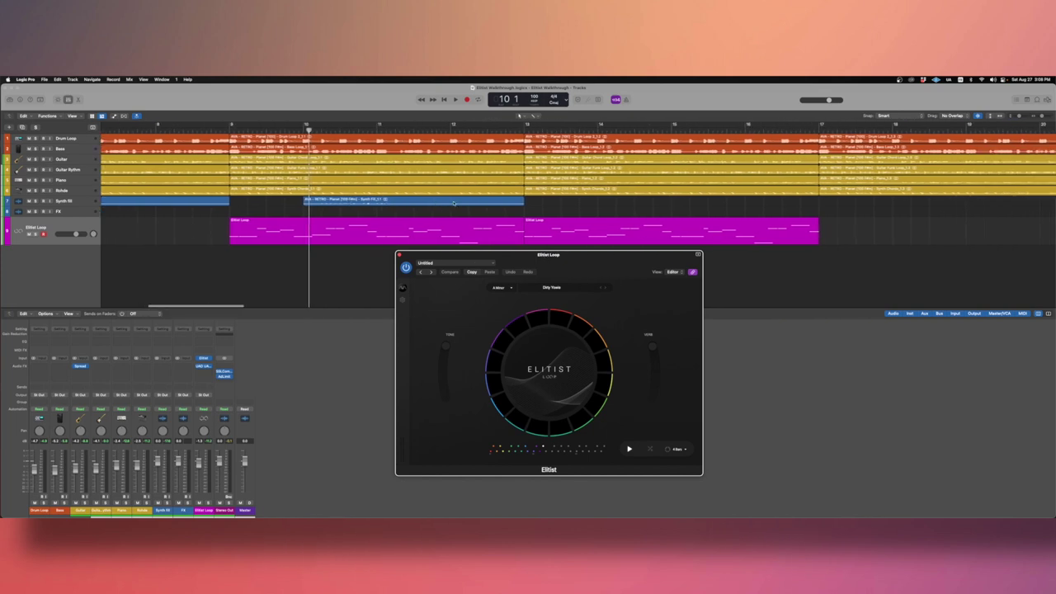
scroll(445, 199, right, 2)
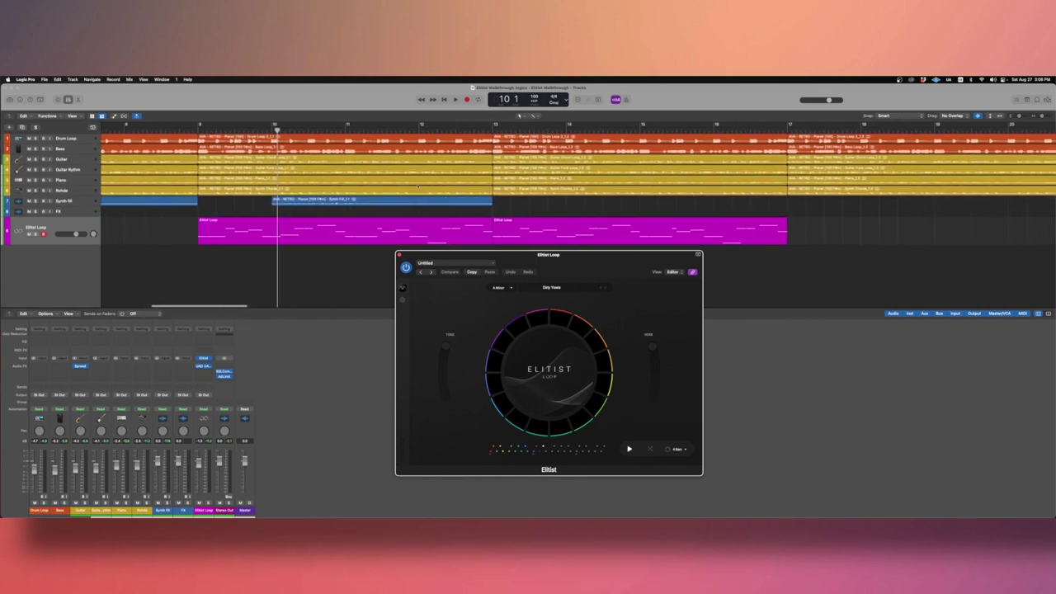
click(333, 145)
key(super+Left)
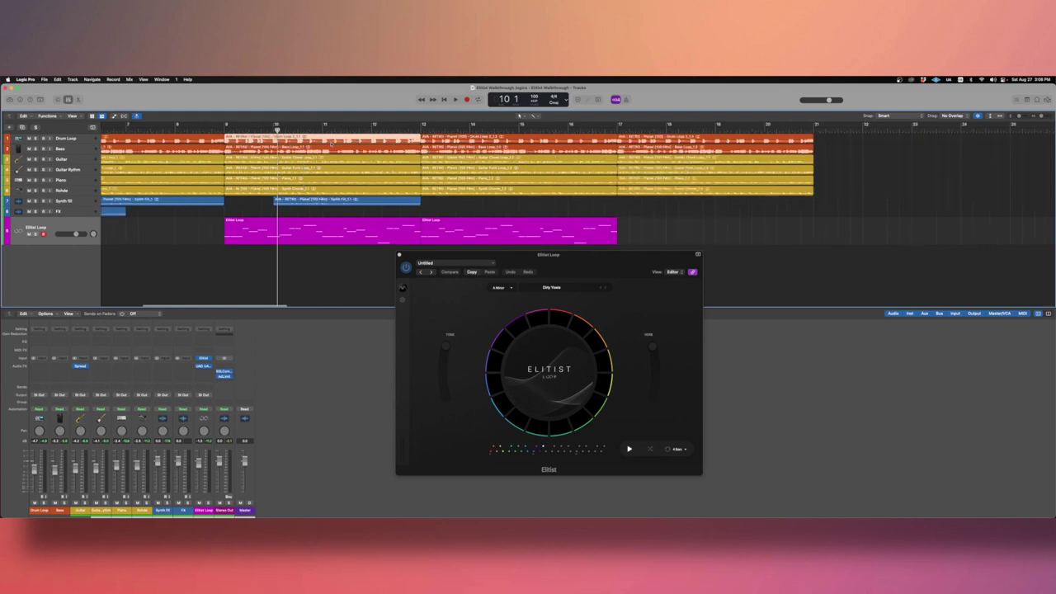
scroll(332, 145, left, 6)
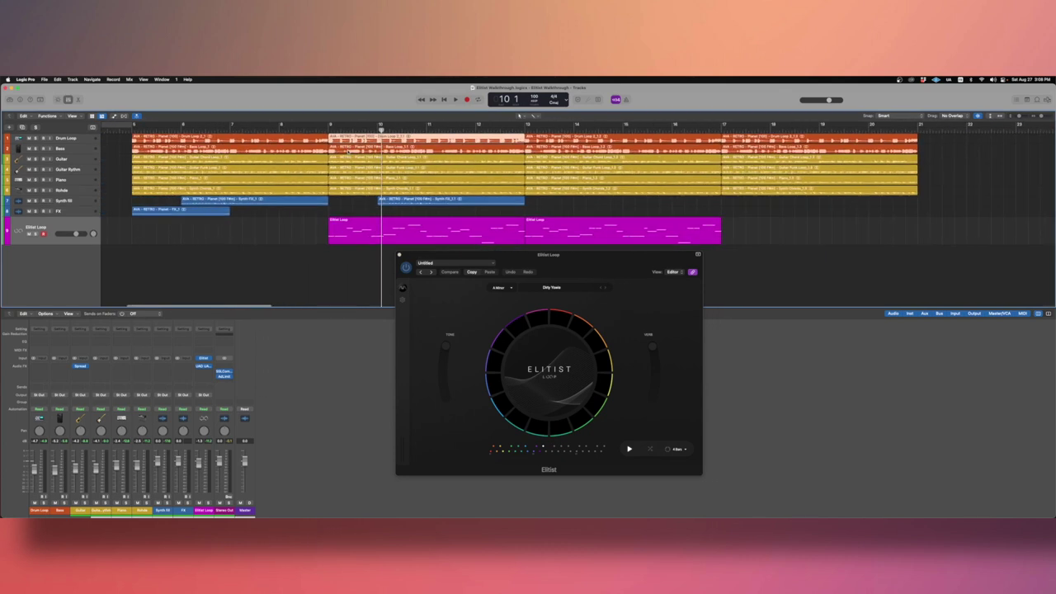
key(comma)
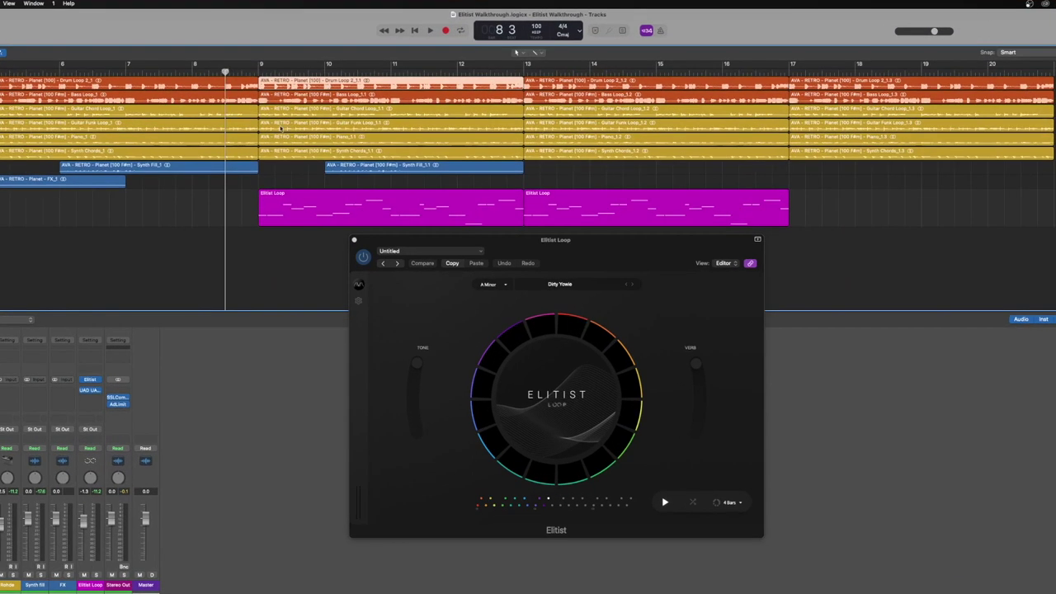
Review the keys available in Elitist Loop and choose A Minor
click(569, 302)
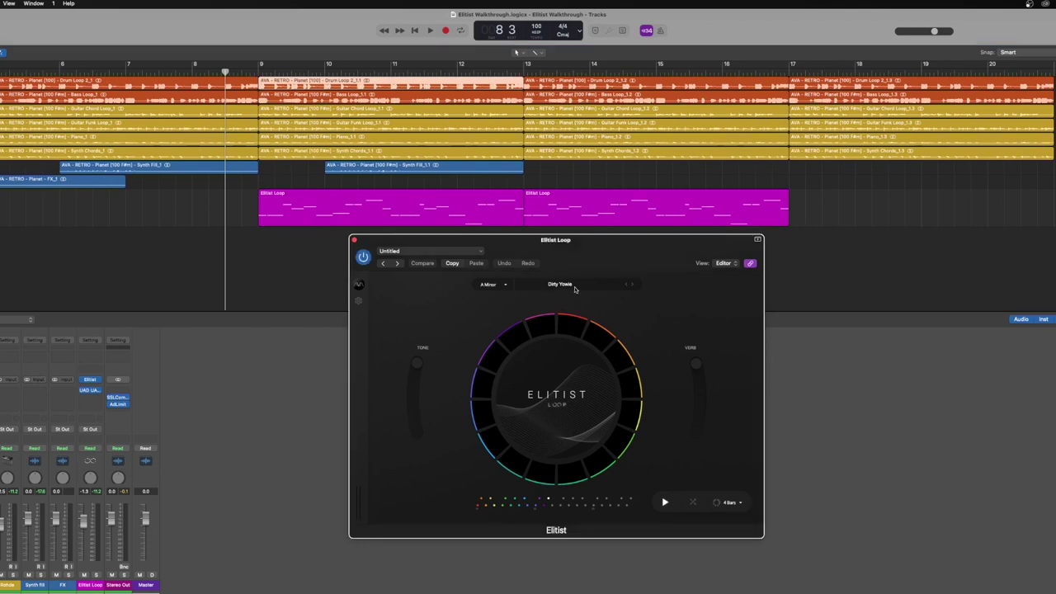
click(500, 285)
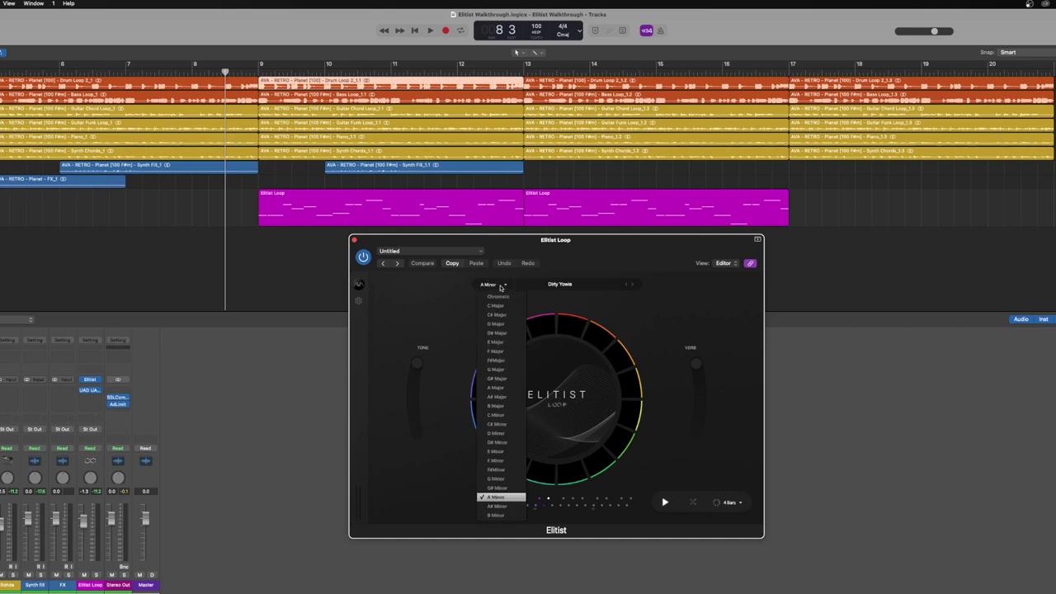
click(502, 498)
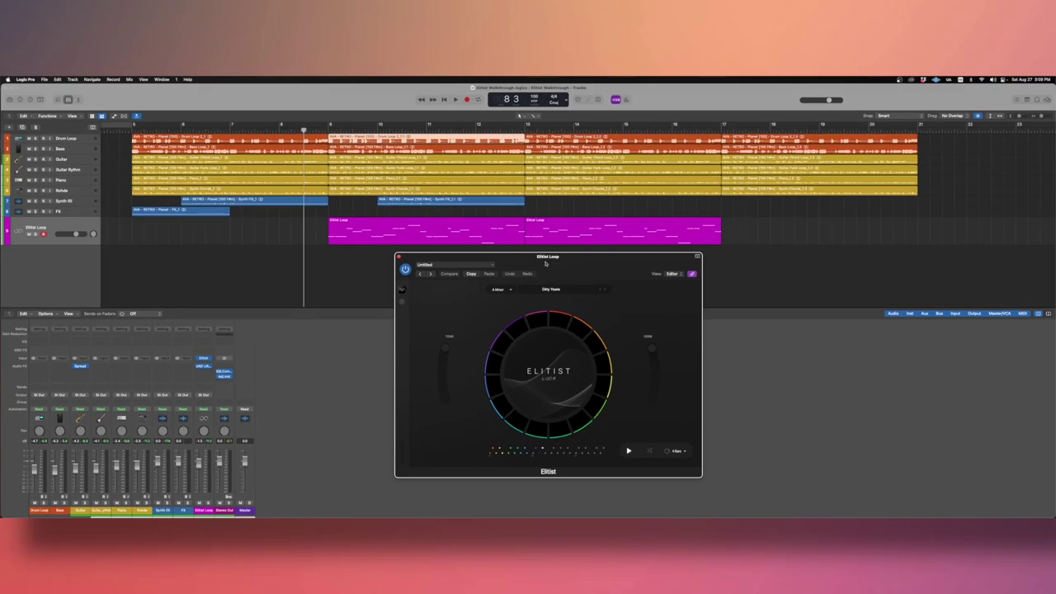
Play the arrangement, delete the regions from bar 17 onward on the Drum Loop through Rohde tracks, and stop playback
key(space)
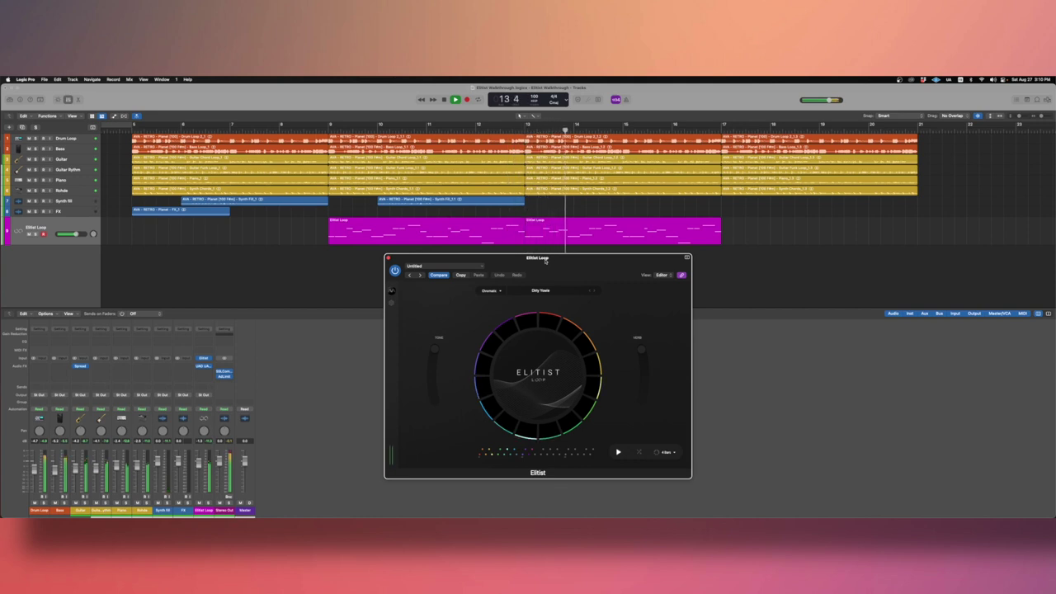
drag(545, 260, 538, 264)
drag(802, 208, 783, 132)
key(Delete)
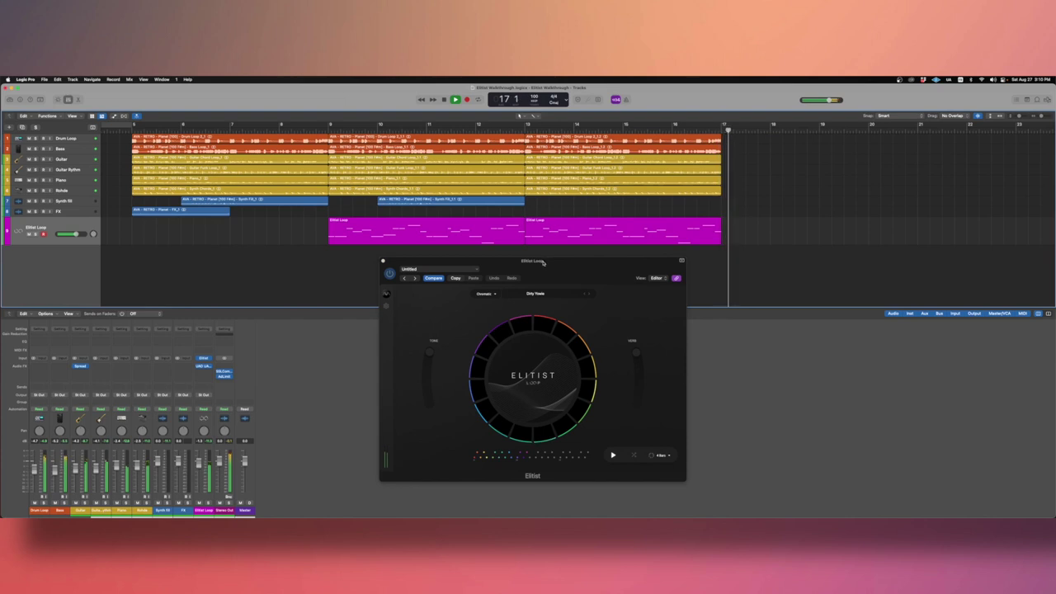
key(space)
drag(542, 263, 540, 259)
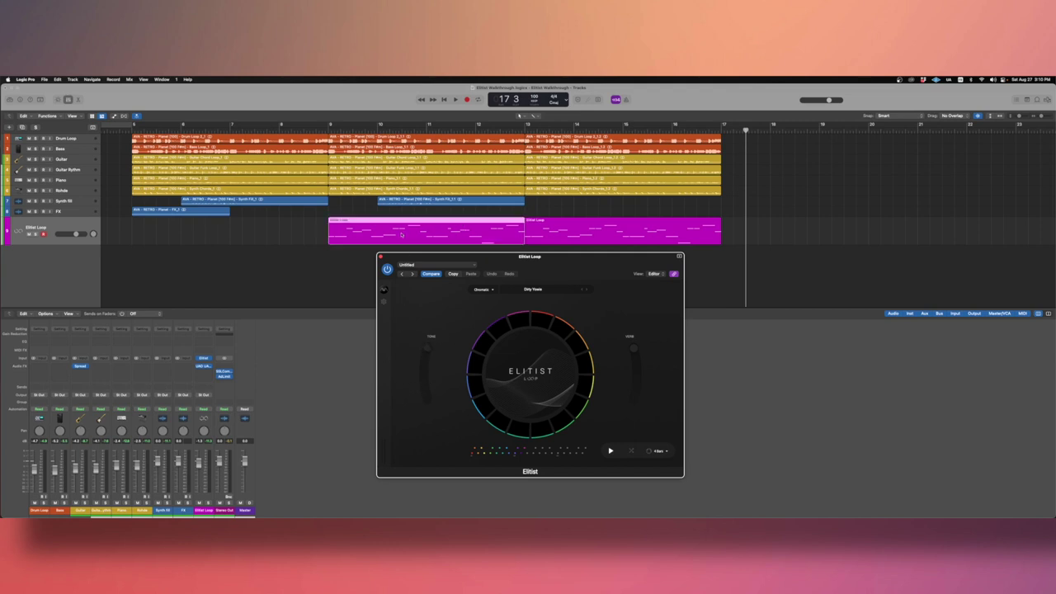
Play back the Elitist Loop region with the full arrangement while trying the Tone slider
key(space)
drag(422, 366, 421, 383)
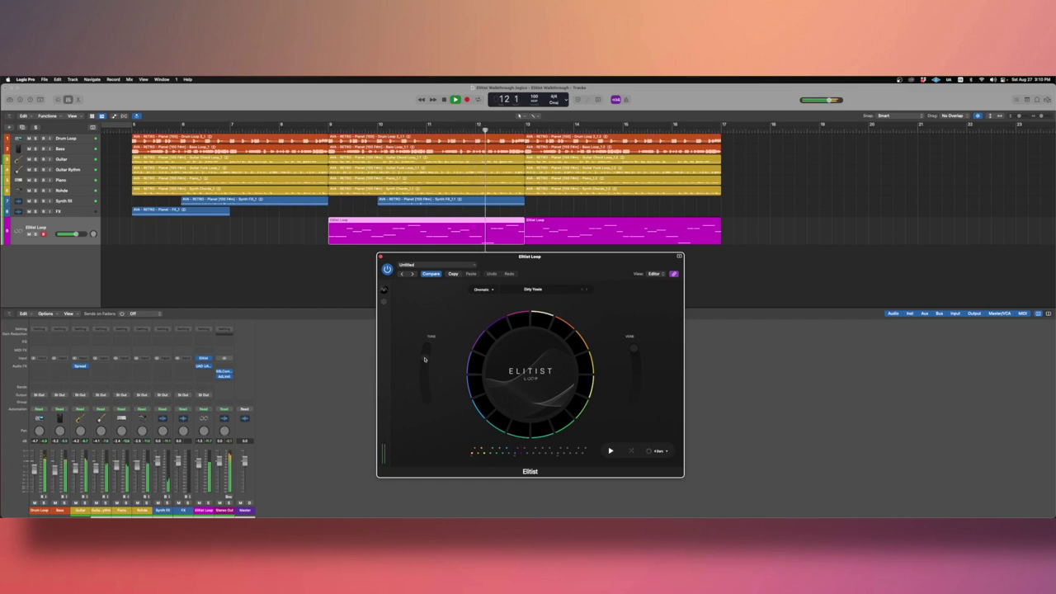
key(space)
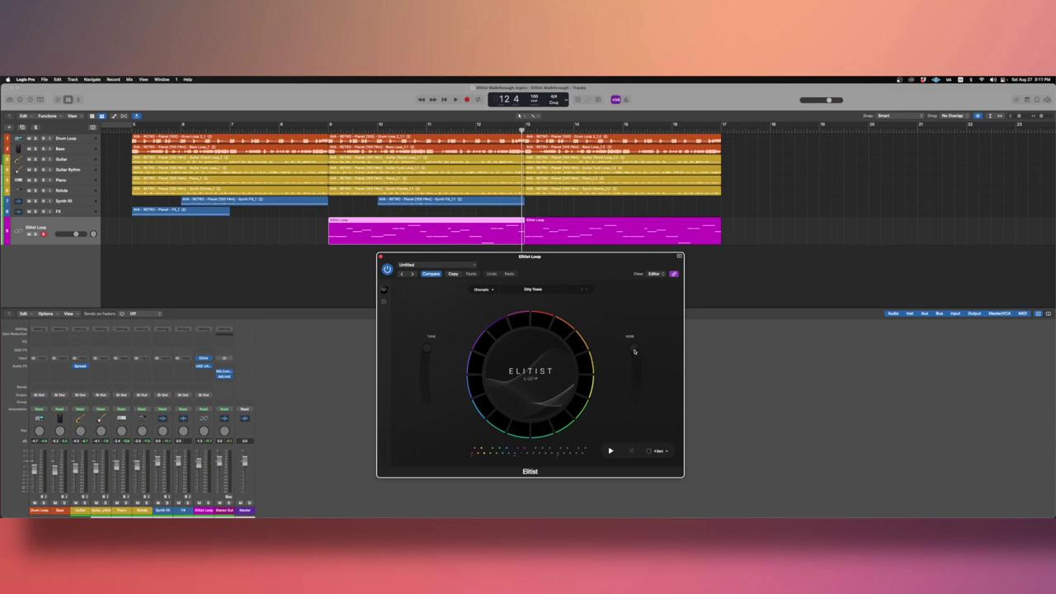
Audition the Elitist Loop track in solo while trying the Verb slider, and turn solo off
key(s)
drag(635, 355, 634, 322)
key(space)
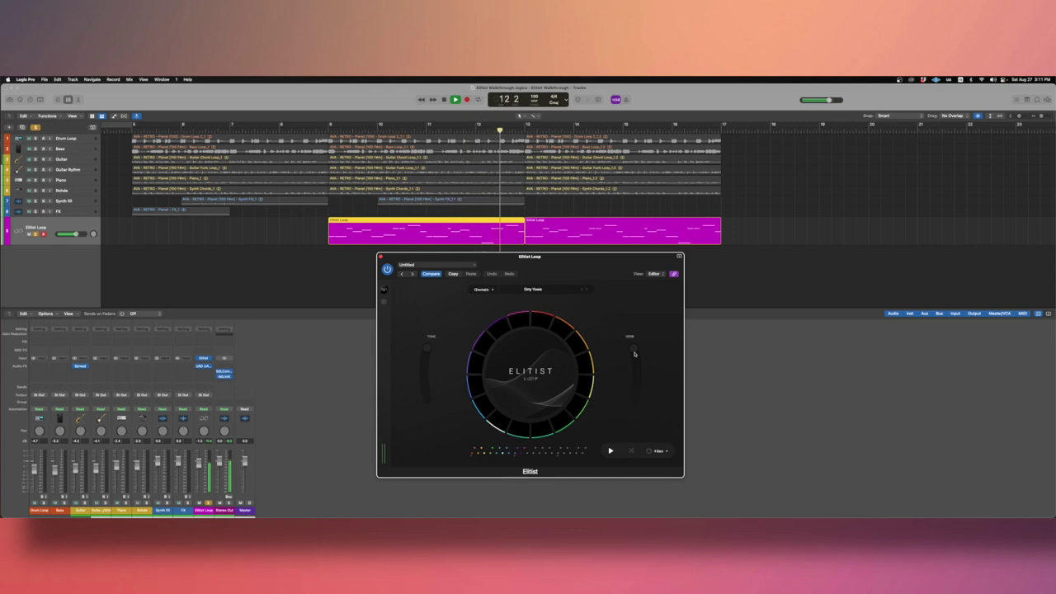
key(s)
key(space)
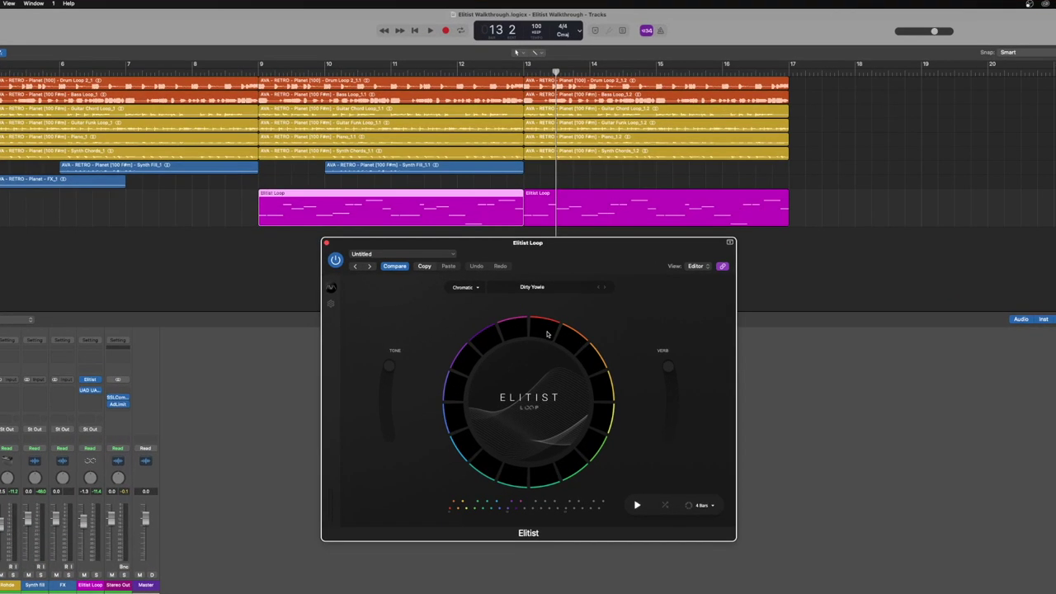
Open the first slice of the wheel and trim its Sample 1 selection to the middle part of the waveform
click(547, 333)
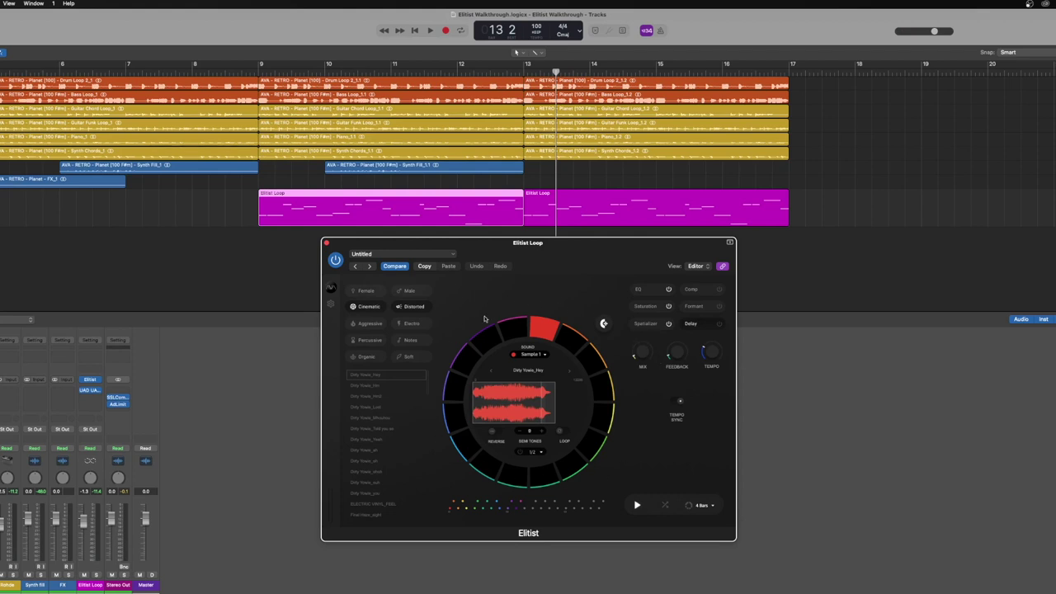
drag(473, 404, 526, 403)
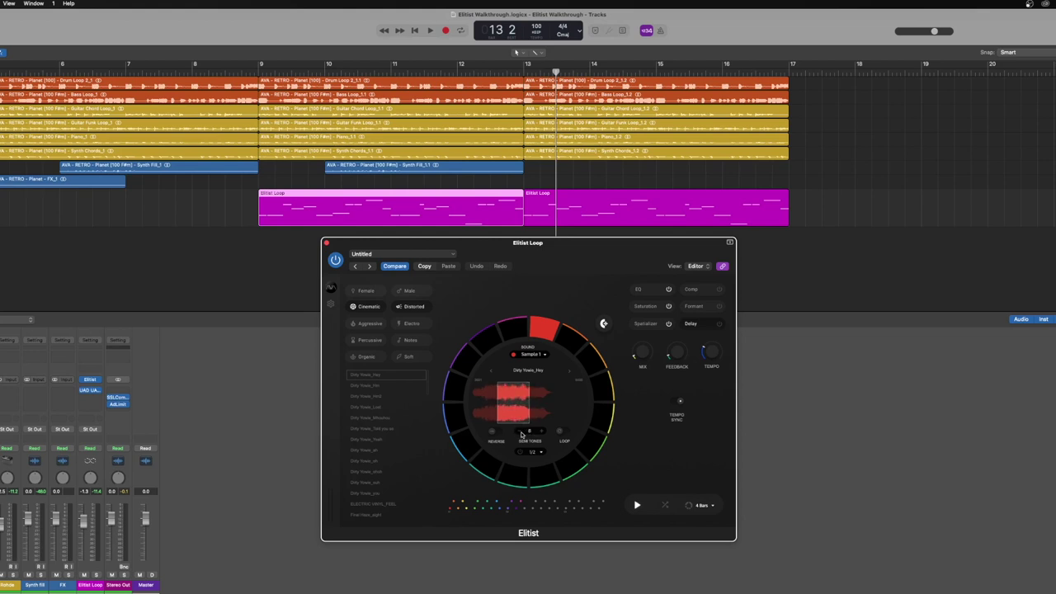
click(522, 434)
Try a 1/8 note division for the first slice's sample and set it to 1/4
click(542, 455)
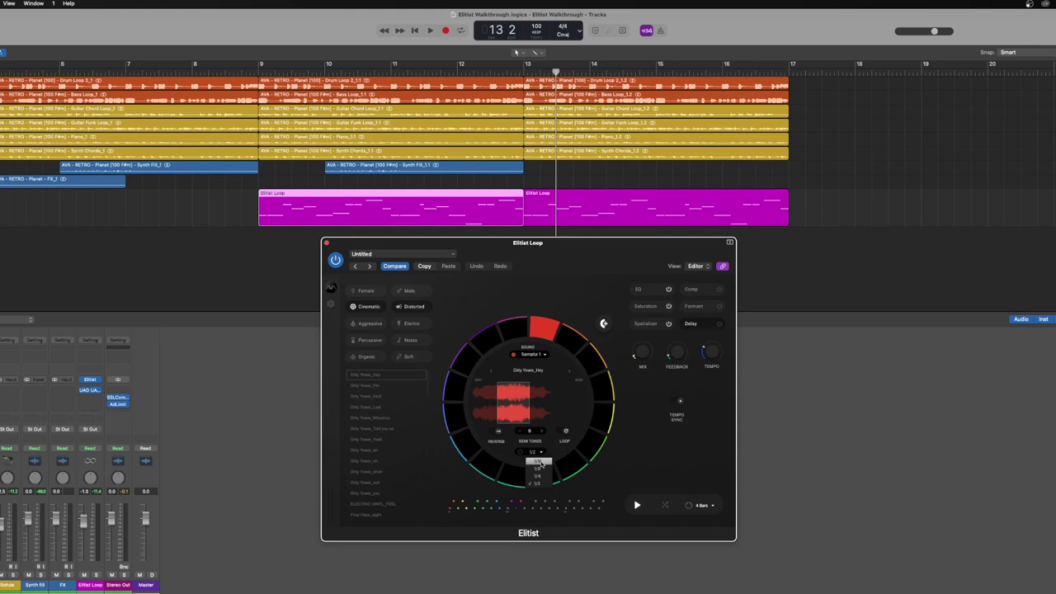
click(547, 468)
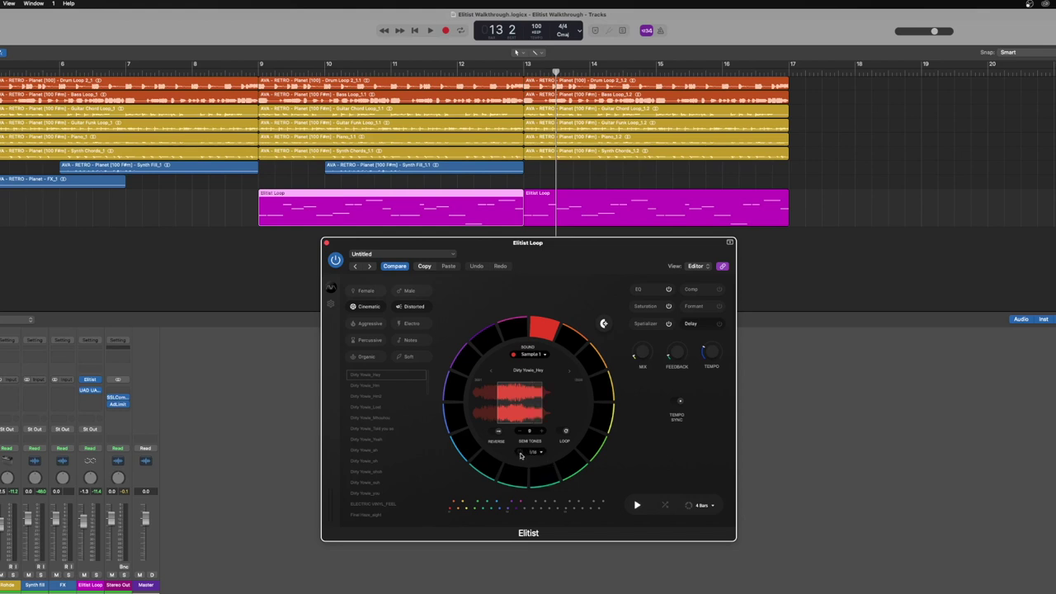
click(540, 454)
click(539, 476)
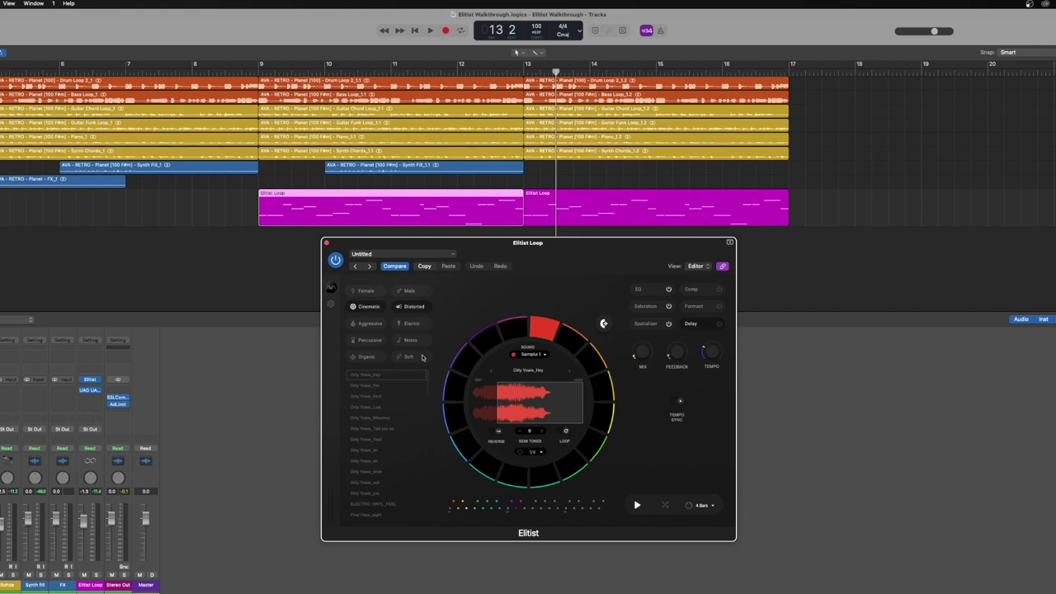
Try the Aggressive and Electro sample filters, and restore the Cinematic and Distorted filters
click(374, 323)
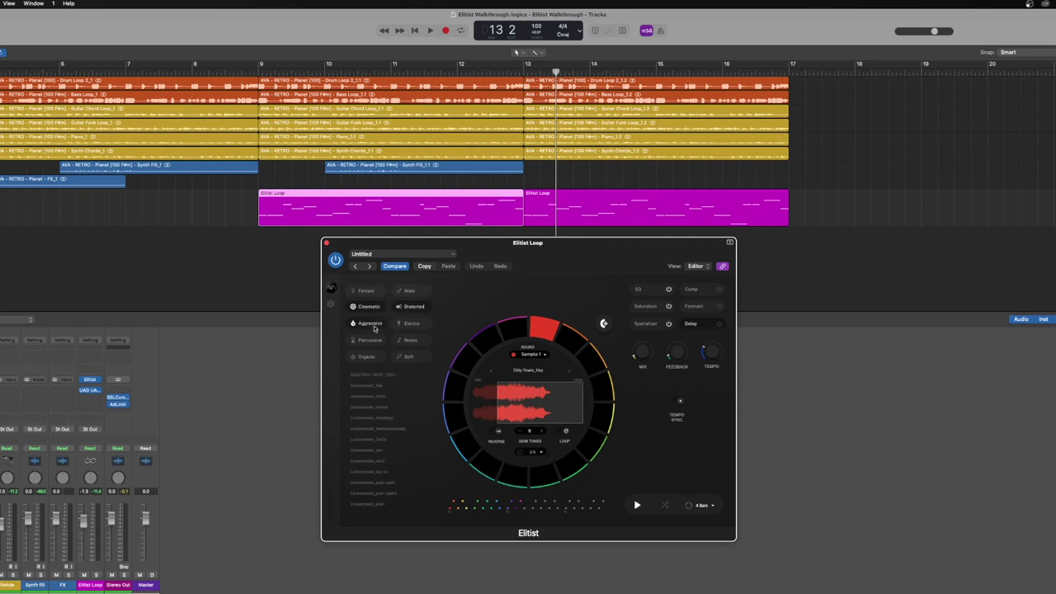
click(372, 325)
click(412, 324)
click(412, 310)
click(411, 326)
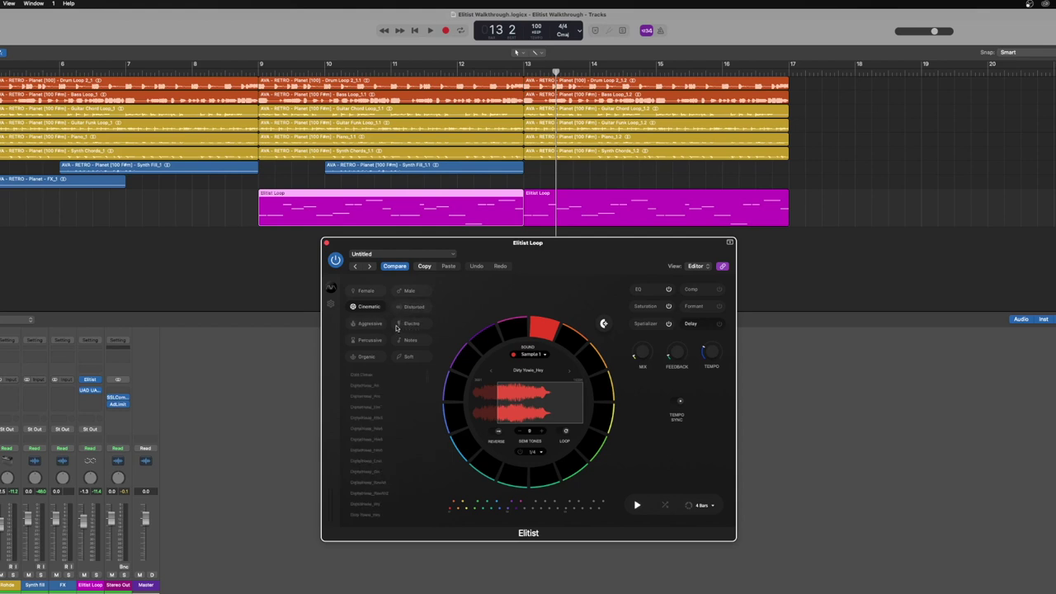
click(370, 308)
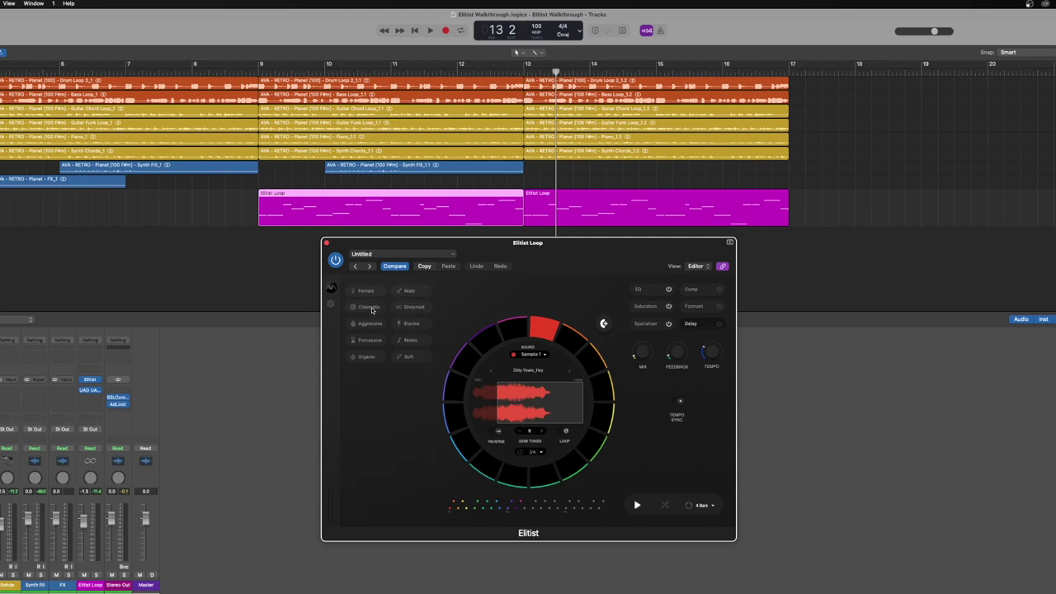
click(371, 308)
click(411, 308)
Load a LonesomeAI sample into the first slice and step through its neighbours to LonesomeAI_ooo2
scroll(381, 425, down, 5)
scroll(381, 425, down, 10)
scroll(381, 423, down, 5)
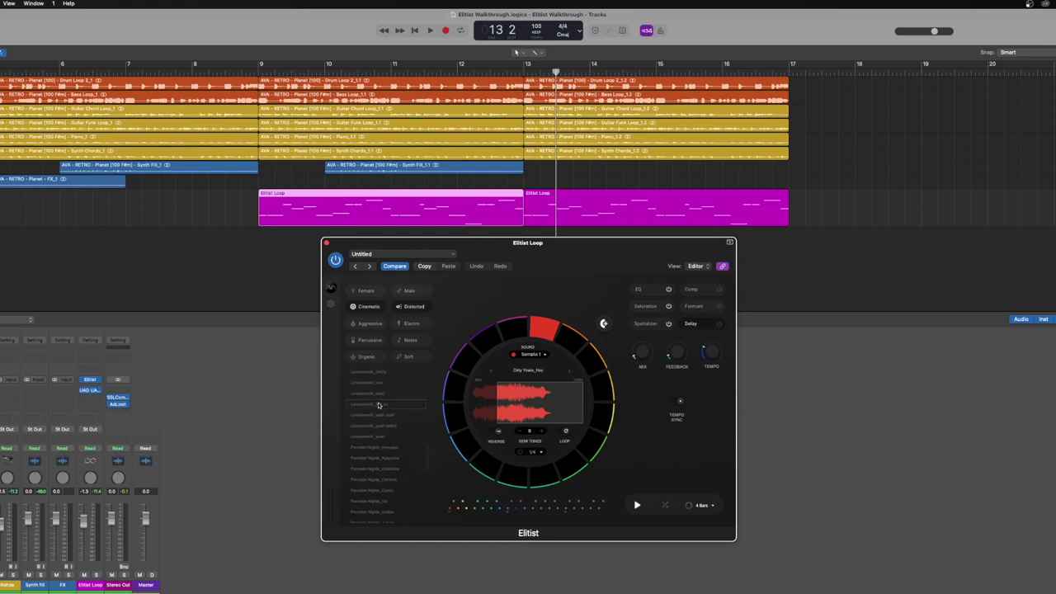
click(378, 405)
click(570, 374)
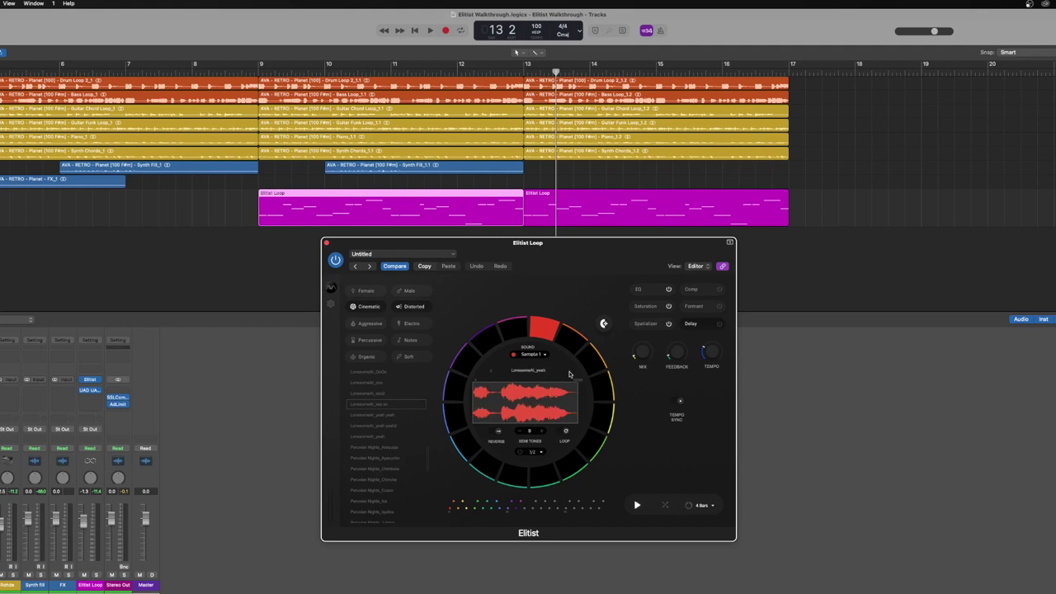
click(490, 372)
click(491, 372)
click(491, 372)
click(491, 372)
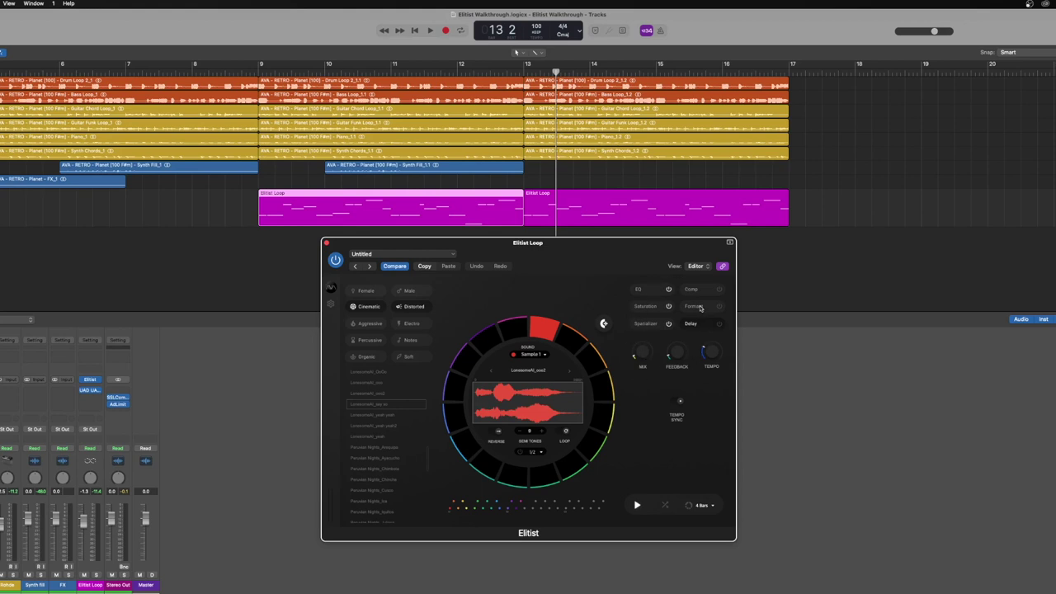
Examine the first slice's EQ, Spatializer, Comp, Formant and Delay effect settings
click(656, 291)
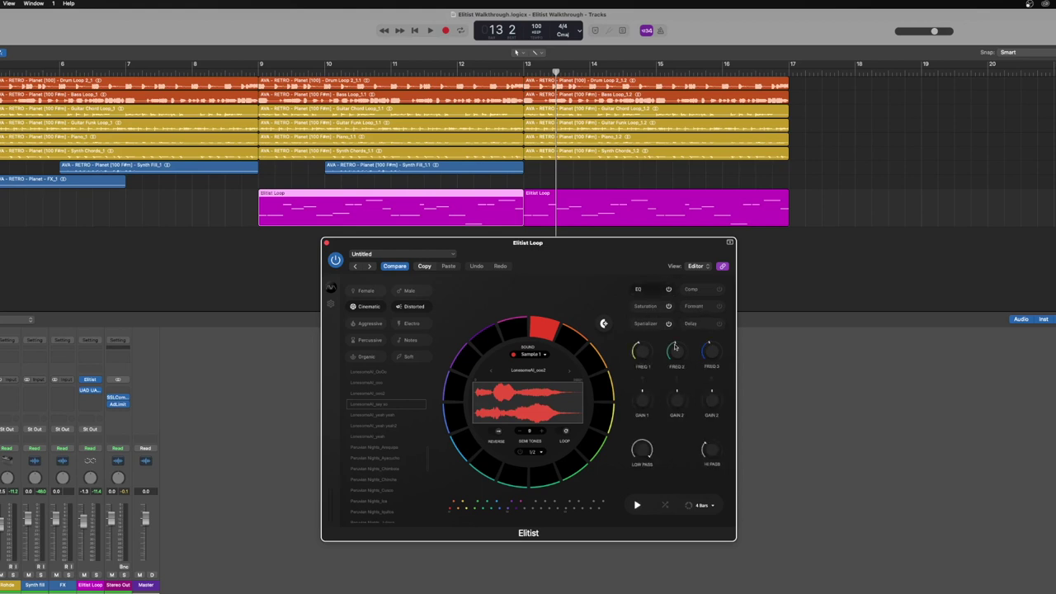
click(658, 326)
click(695, 292)
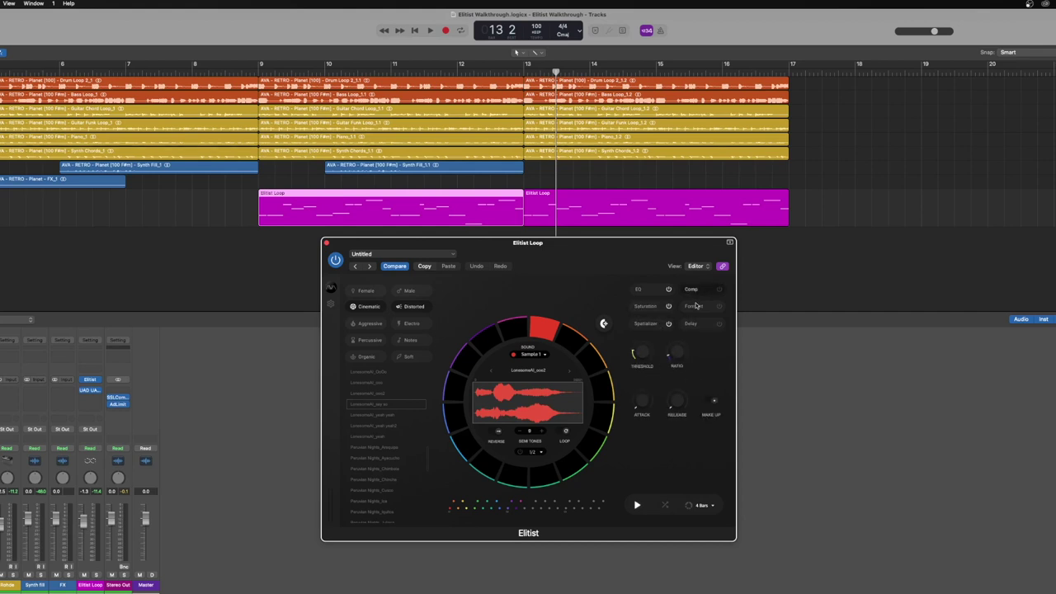
click(695, 306)
click(693, 324)
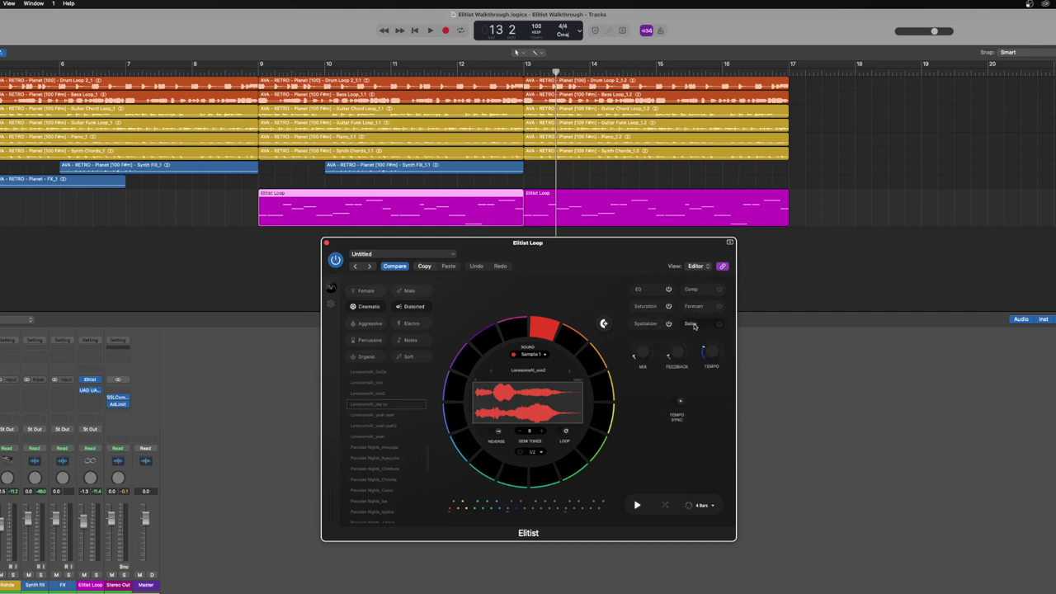
Review the first slice's EQ, Saturation, Spatializer, Formant and Delay effect settings once more
click(644, 289)
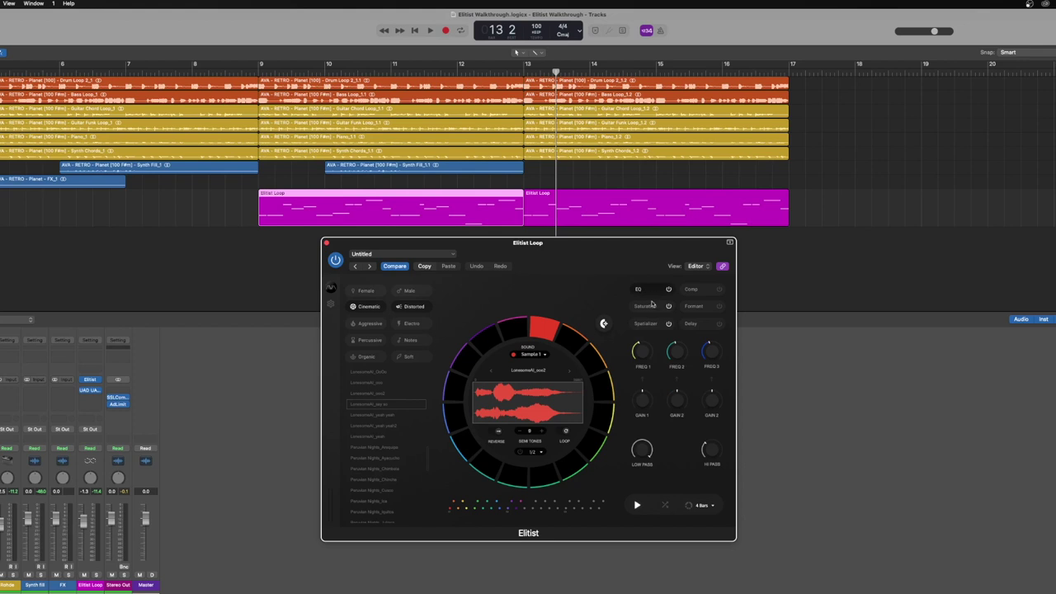
click(646, 306)
click(652, 326)
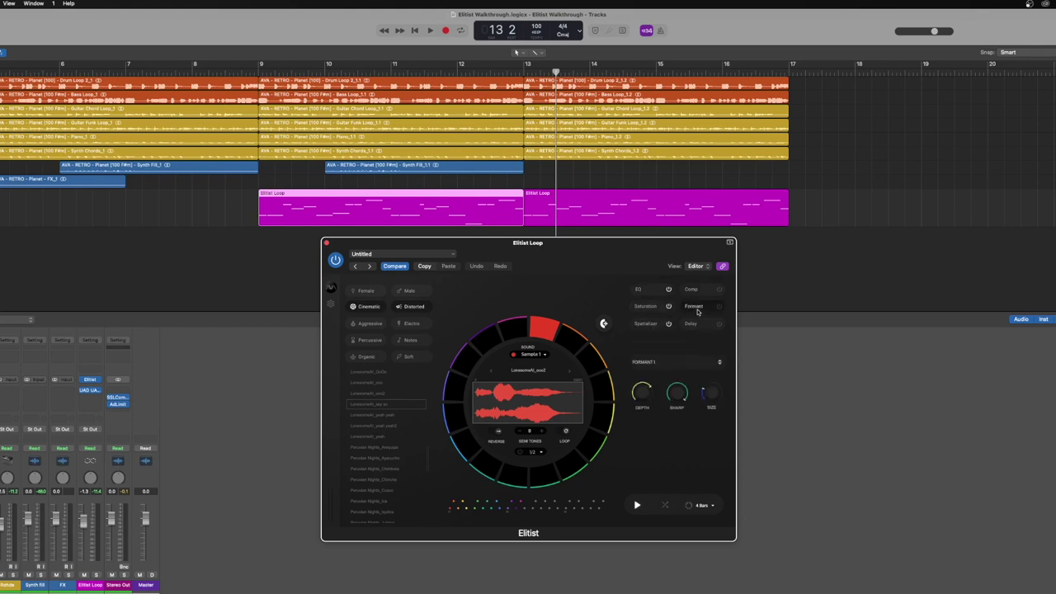
click(692, 324)
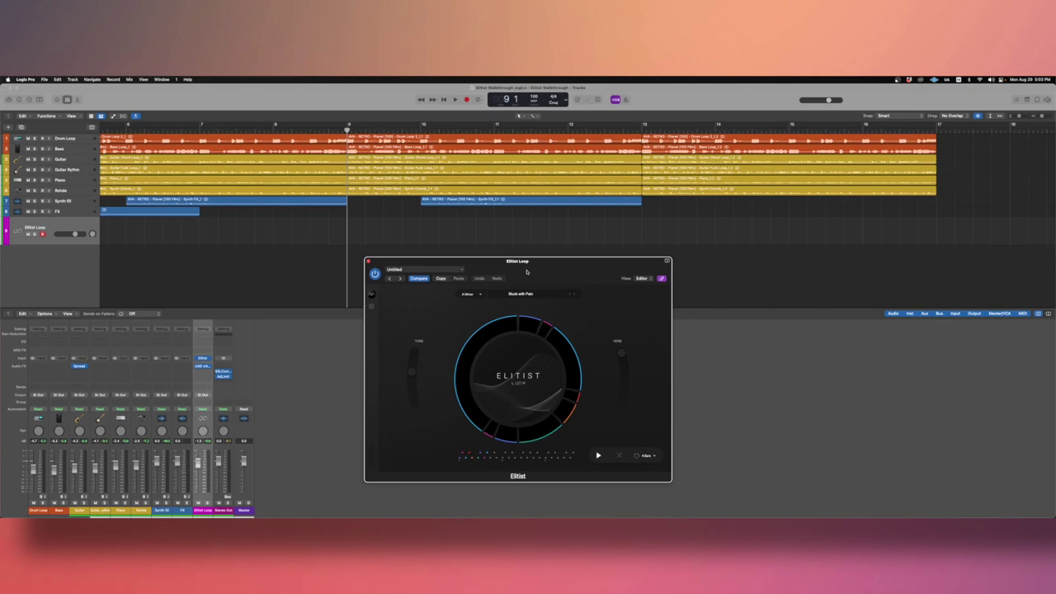
Load the Stuck with Pain preset from the Medium (100 to 140) loops
drag(529, 267, 539, 237)
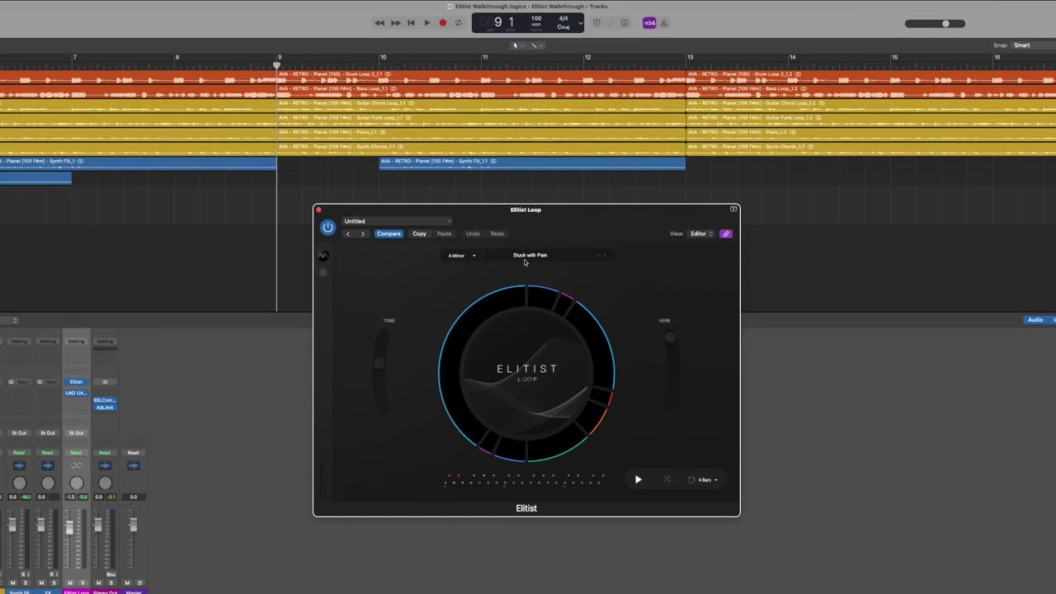
click(528, 266)
click(389, 321)
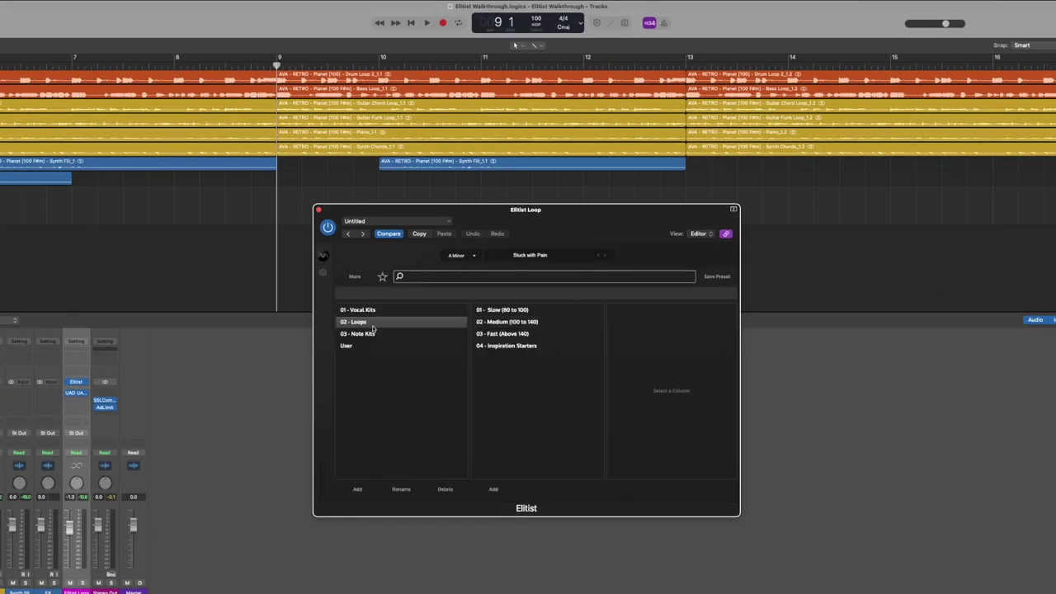
click(505, 328)
scroll(680, 410, down, 10)
scroll(680, 410, down, 10)
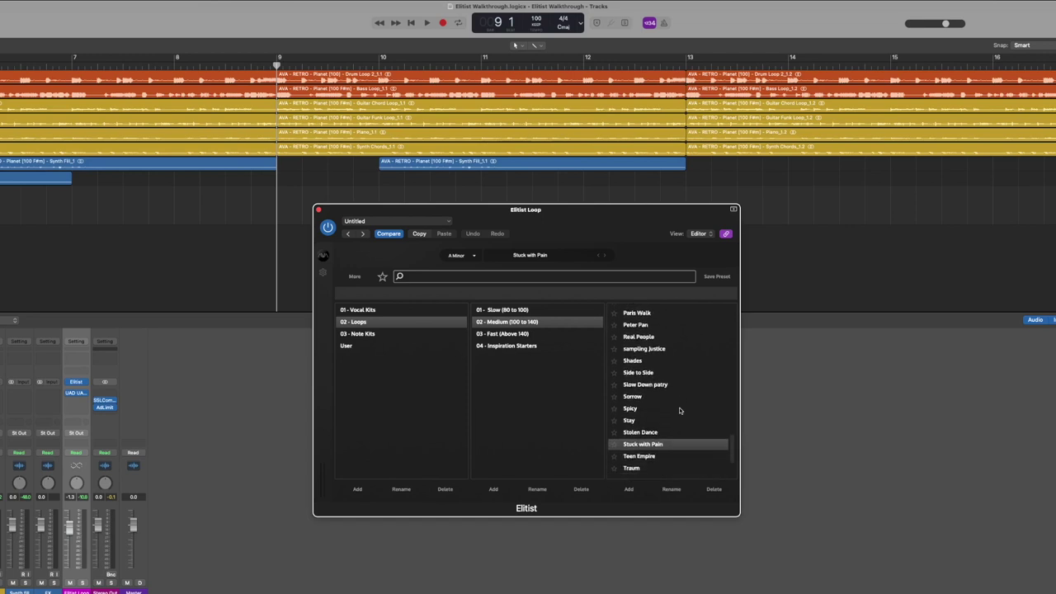
scroll(680, 410, down, 2)
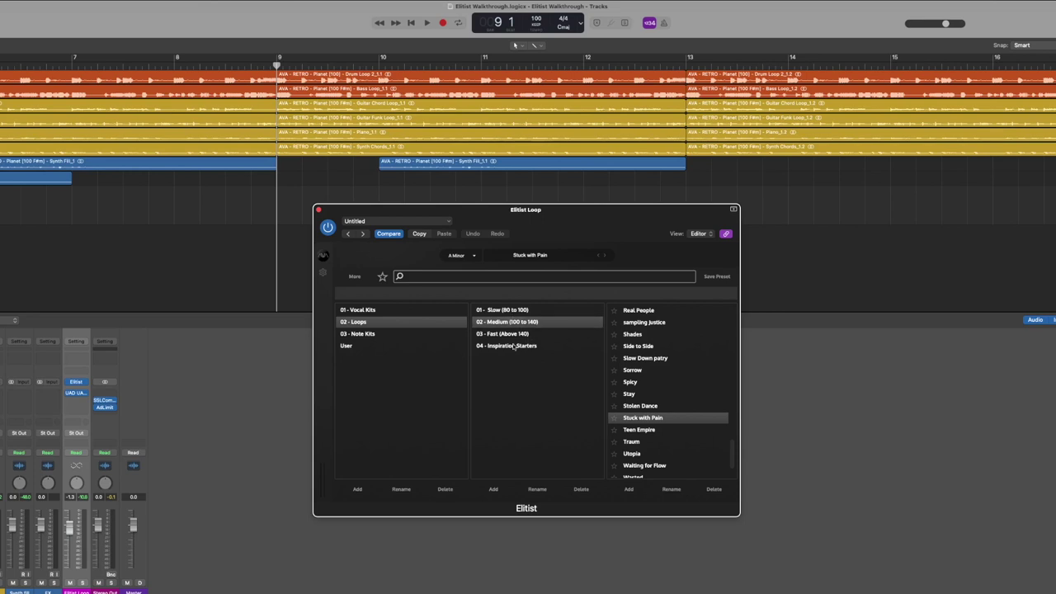
double_click(658, 419)
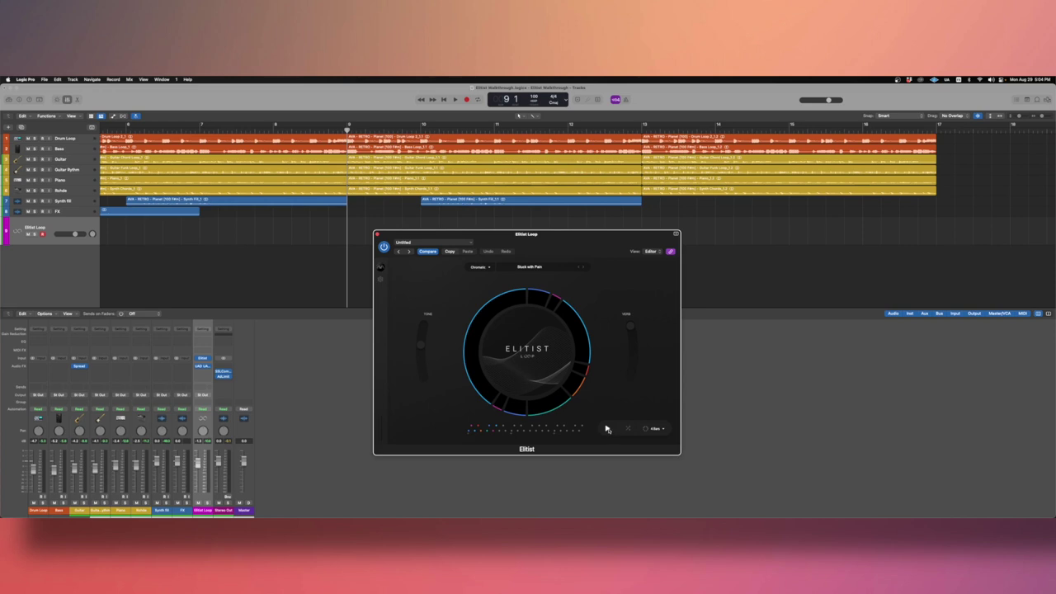
Preview the Stuck with Pain loop and set its key to A Minor
click(607, 429)
click(607, 429)
click(493, 267)
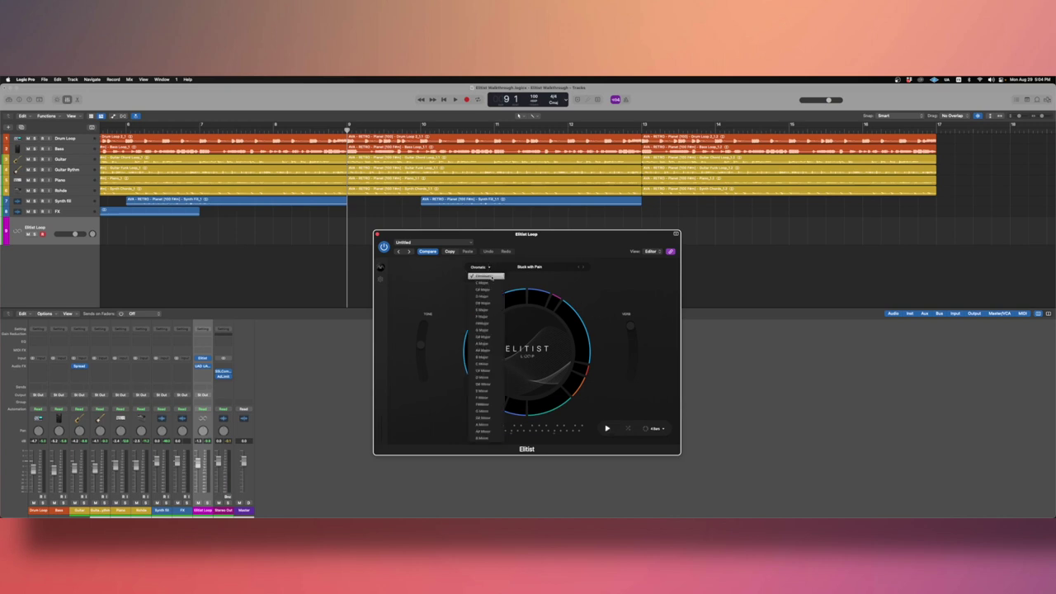
click(496, 424)
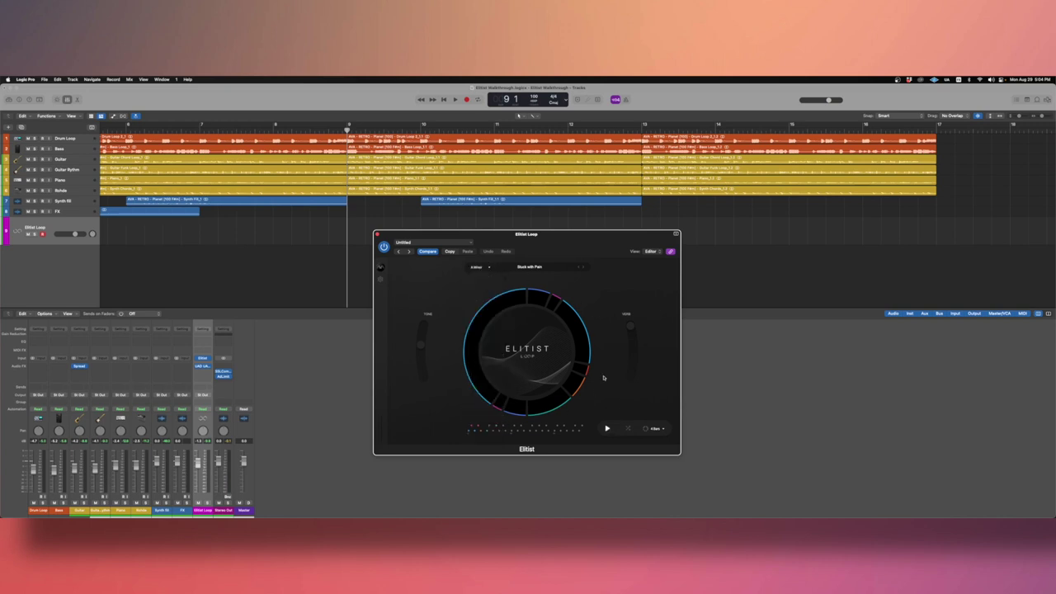
Create an empty region on the Elitist Loop track at bar 9 and extend it to bar 13
drag(557, 244, 555, 295)
click(358, 232)
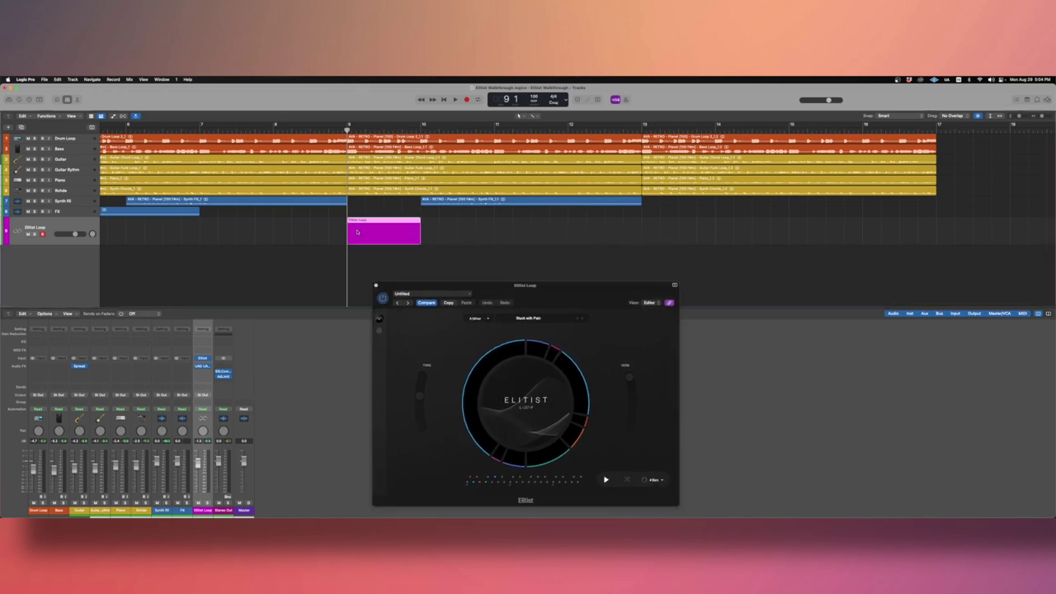
drag(419, 235, 640, 235)
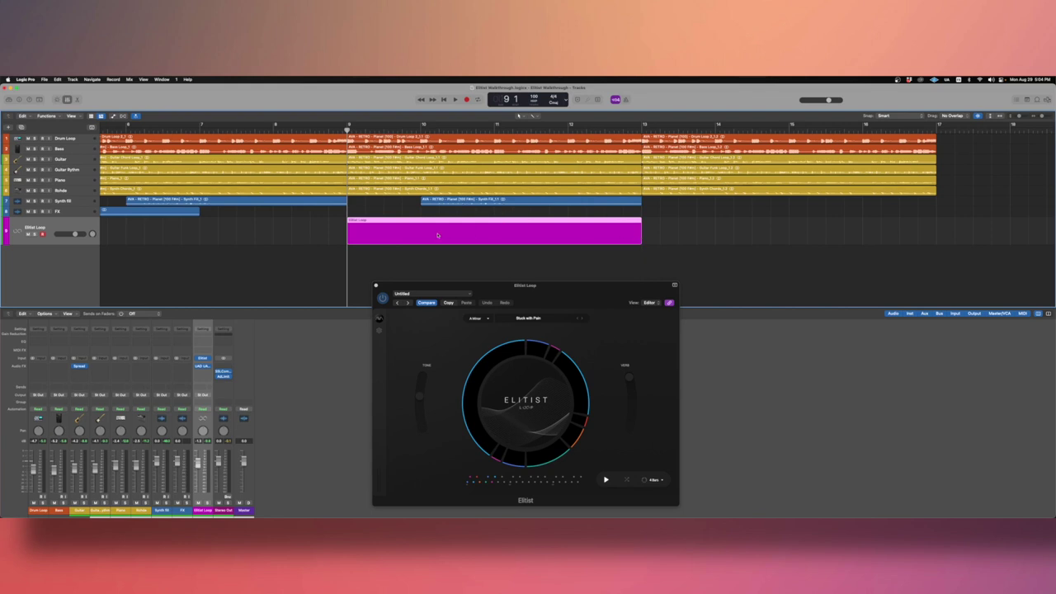
Draw a single sustained note across the whole Elitist Loop region, from bar 9 to bar 13
double_click(438, 235)
click(375, 284)
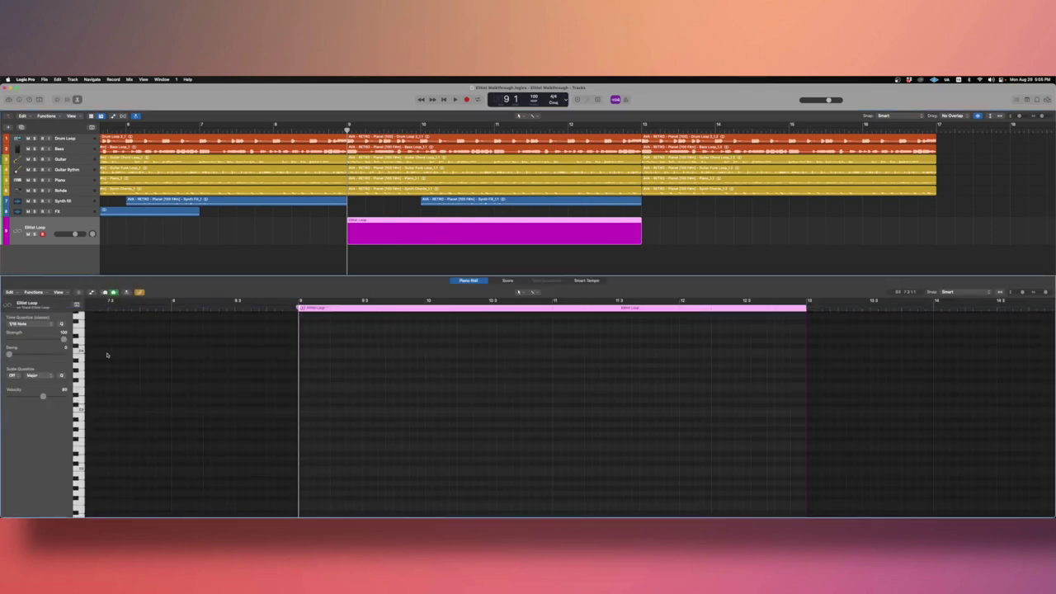
click(302, 346)
drag(307, 347, 307, 352)
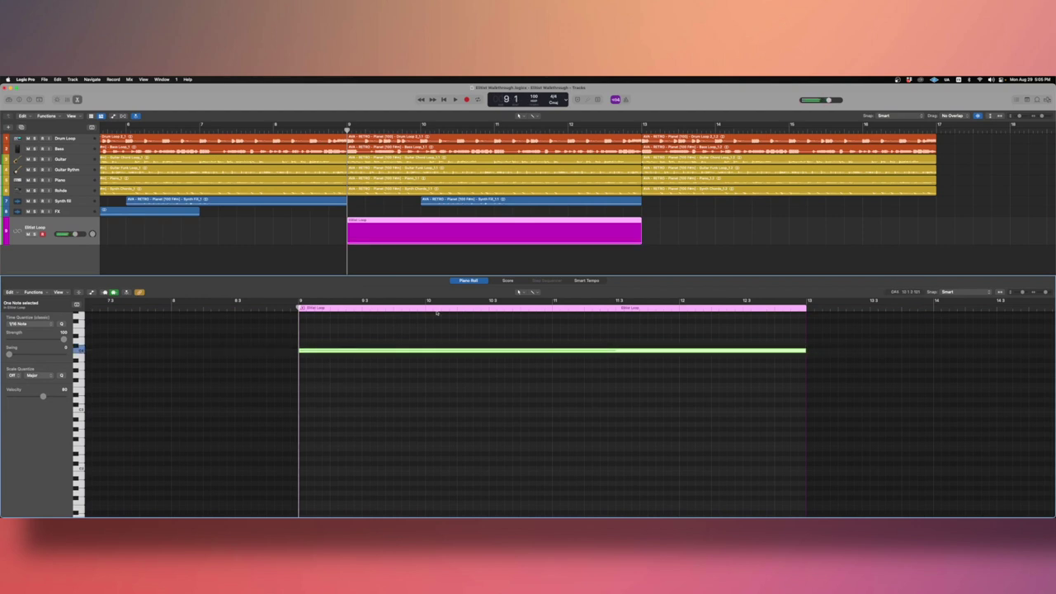
Bring back the mixer and the Elitist Loop plugin window, and play the arrangement with the new region
key(x)
key(x)
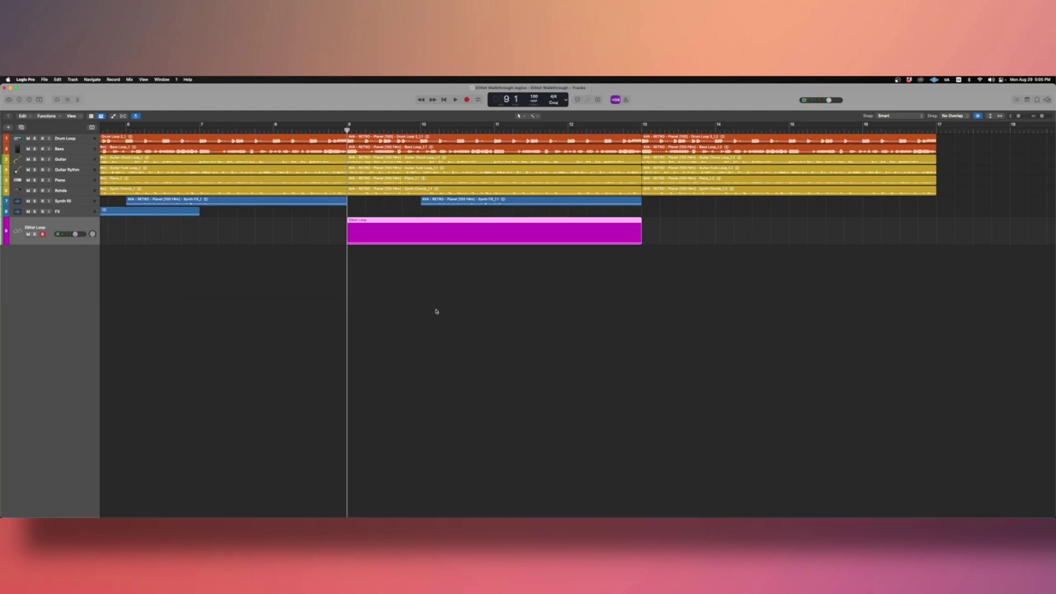
key(x)
key(v)
key(space)
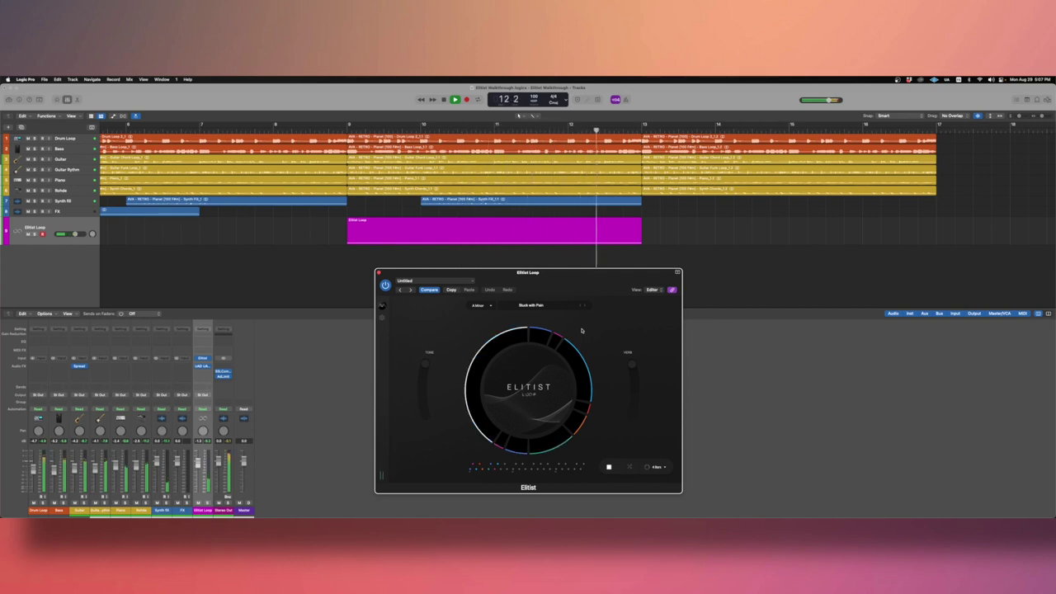
key(space)
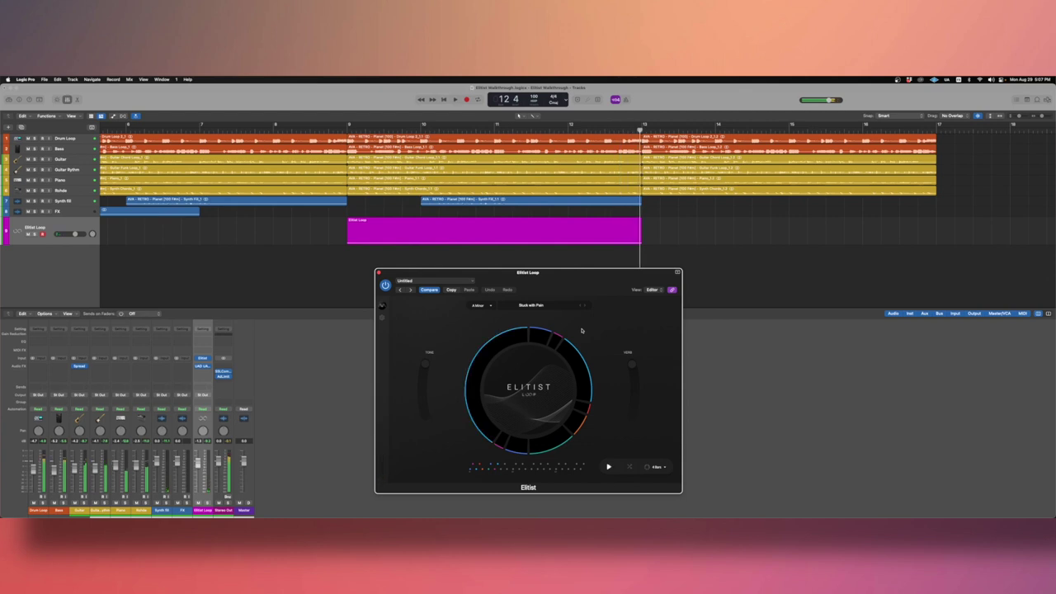
Select the short pink slice near the top of the Stuck with Pain loop and audition it within the arrangement
click(559, 339)
key(space)
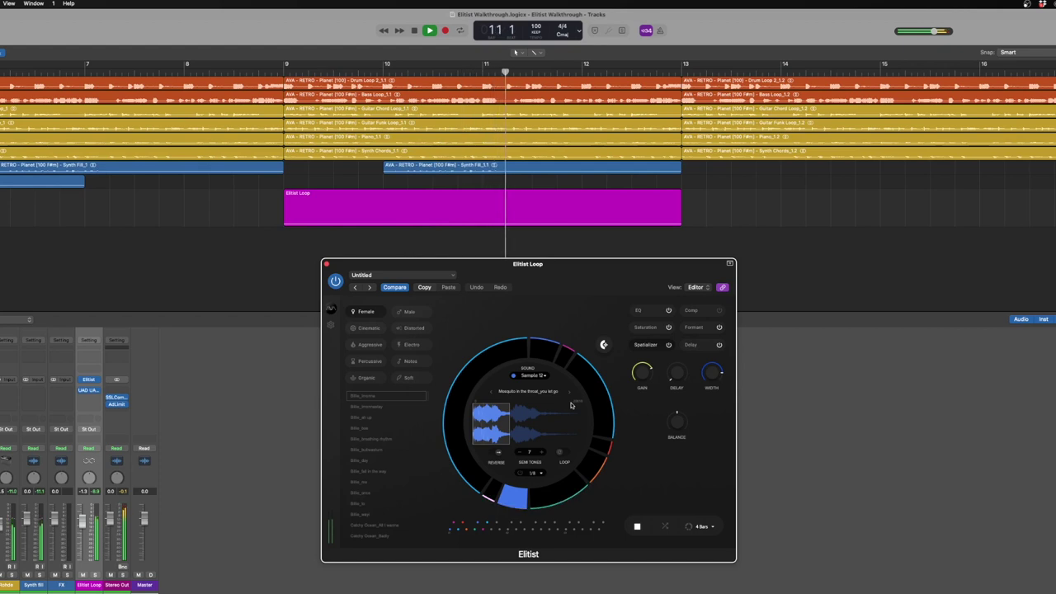
key(space)
key(space)
click(564, 360)
key(space)
key(space)
key(space)
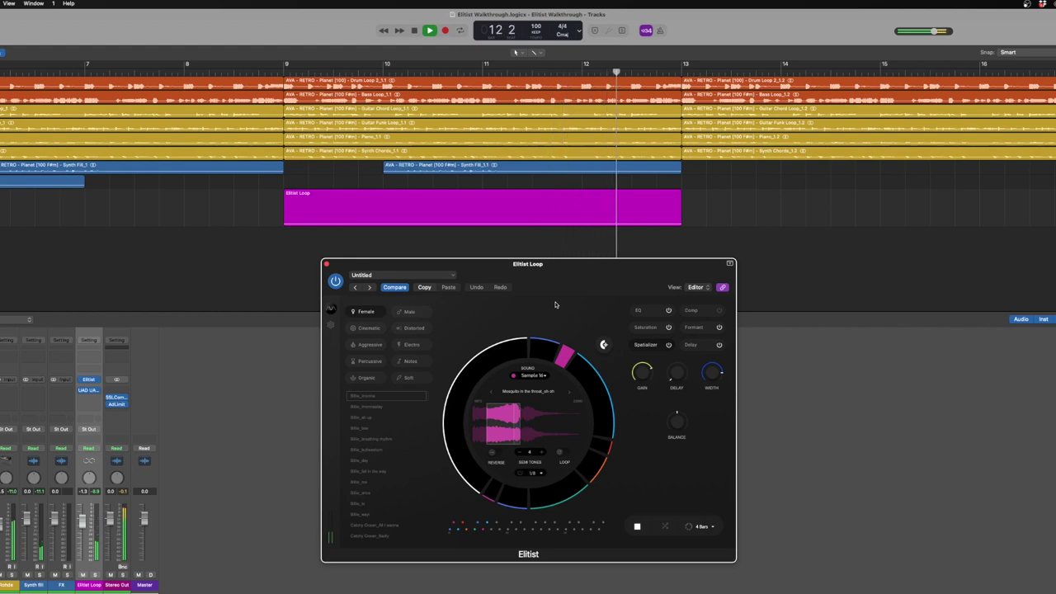
key(space)
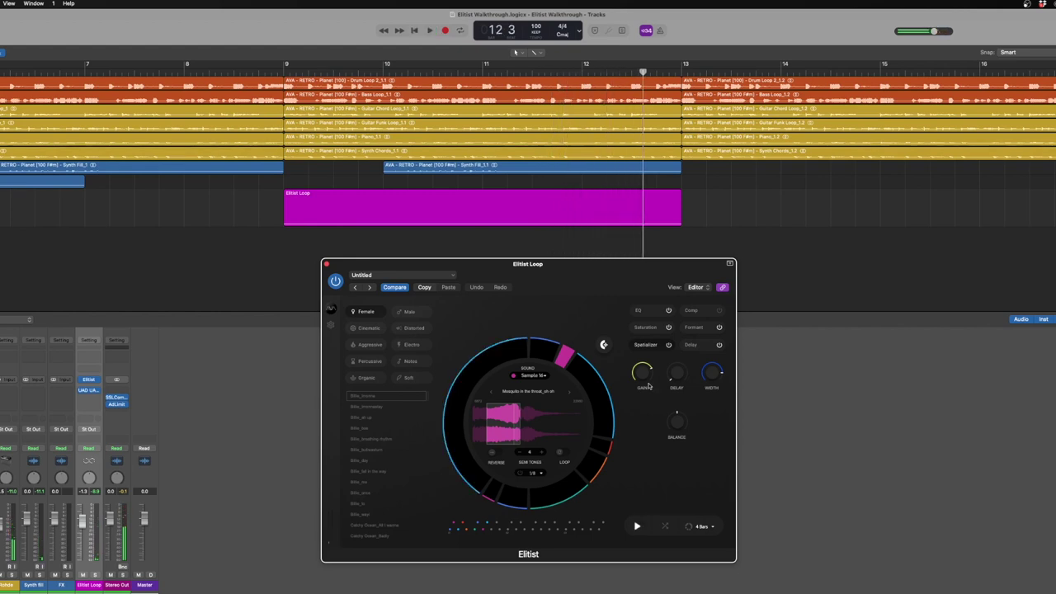
Adjust the pink slice's Delay mix and lower its Delay tempo while the arrangement plays
click(690, 345)
key(space)
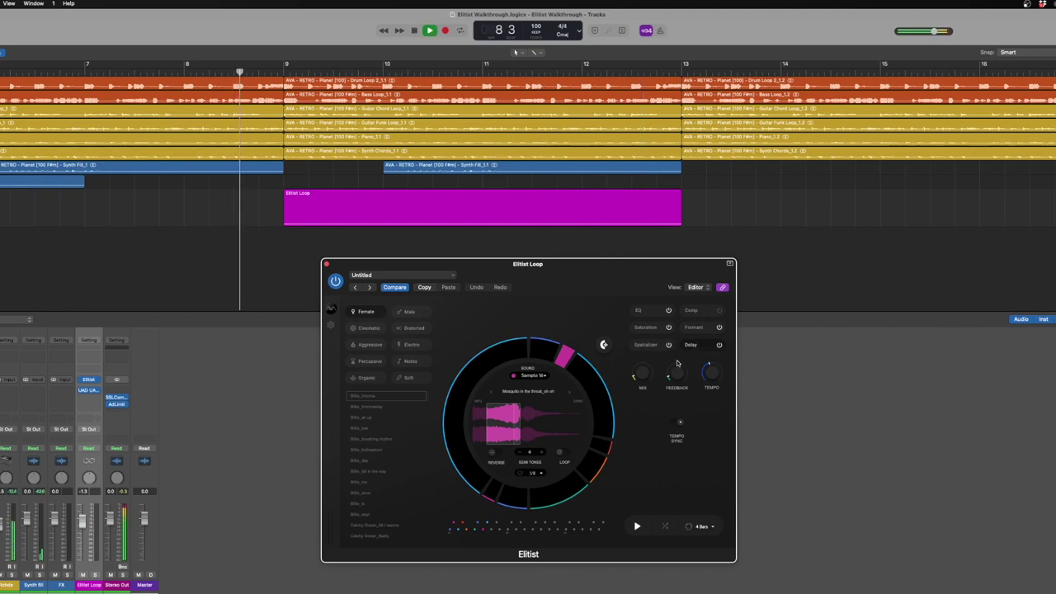
mouse_move(641, 373)
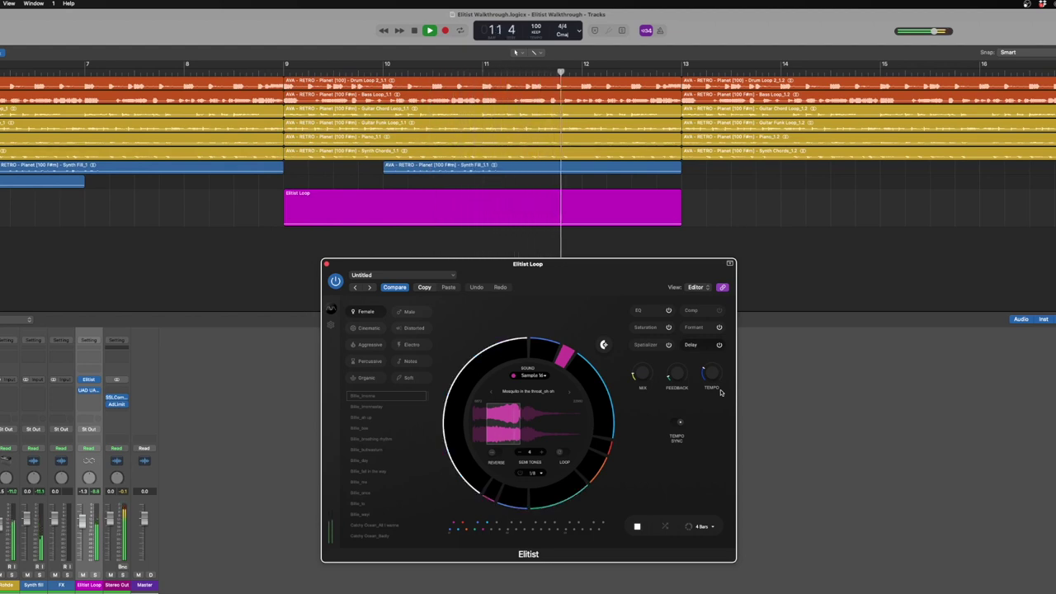
key(space)
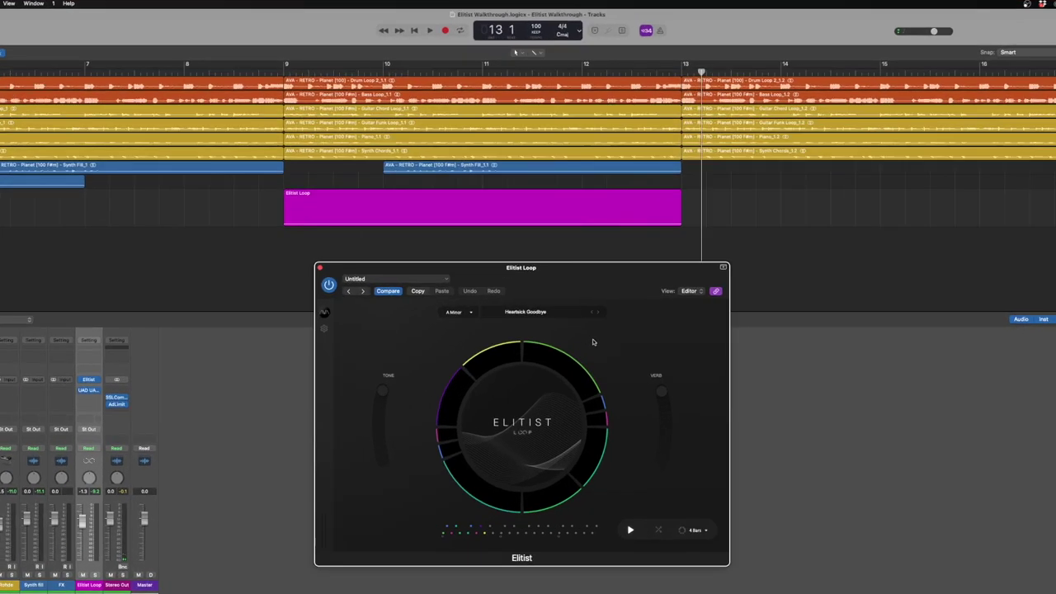
Browse the Inspiration Starters loop presets and return to the Heartsick Goodbye loop
click(551, 319)
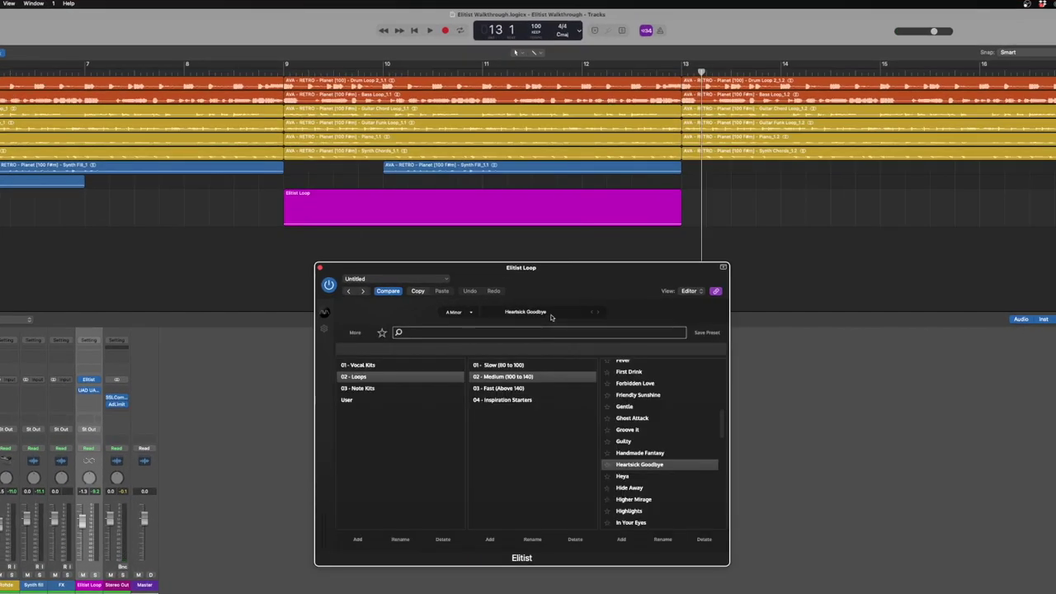
click(510, 401)
scroll(656, 426, down, 5)
scroll(656, 425, down, 3)
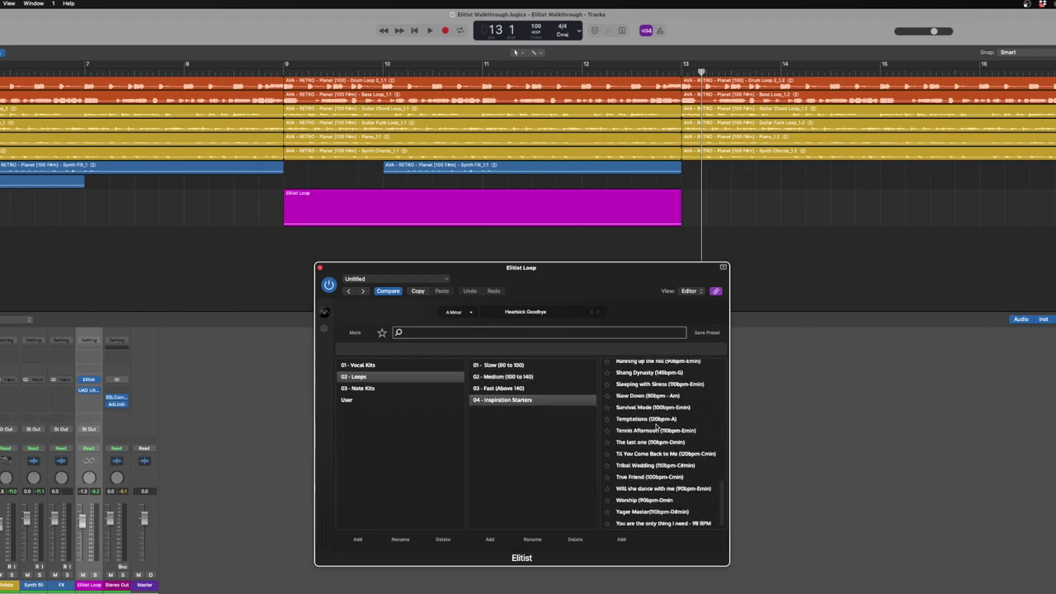
scroll(639, 438, up, 5)
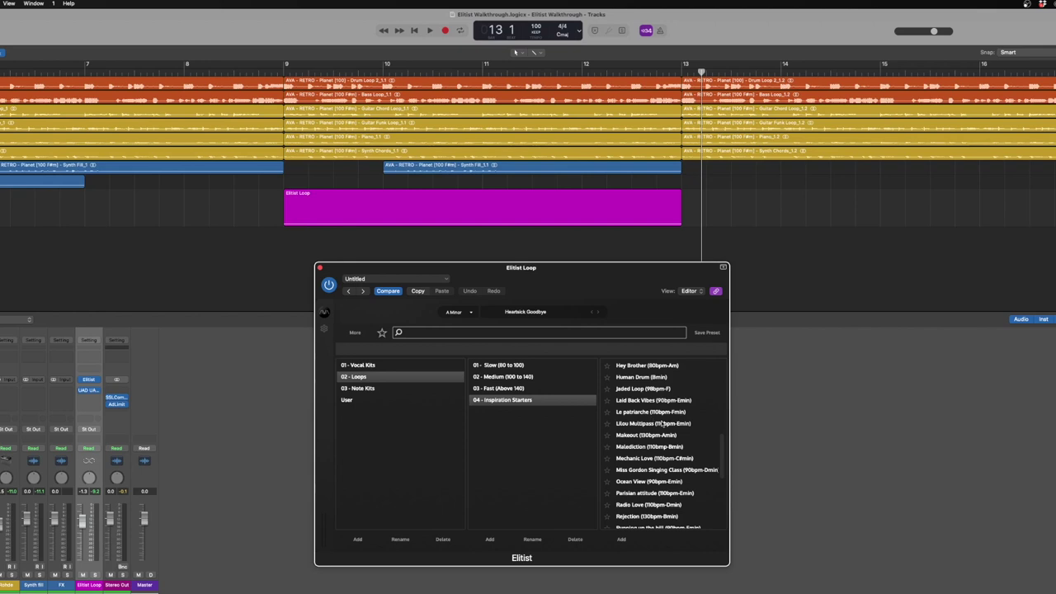
scroll(661, 428, up, 2)
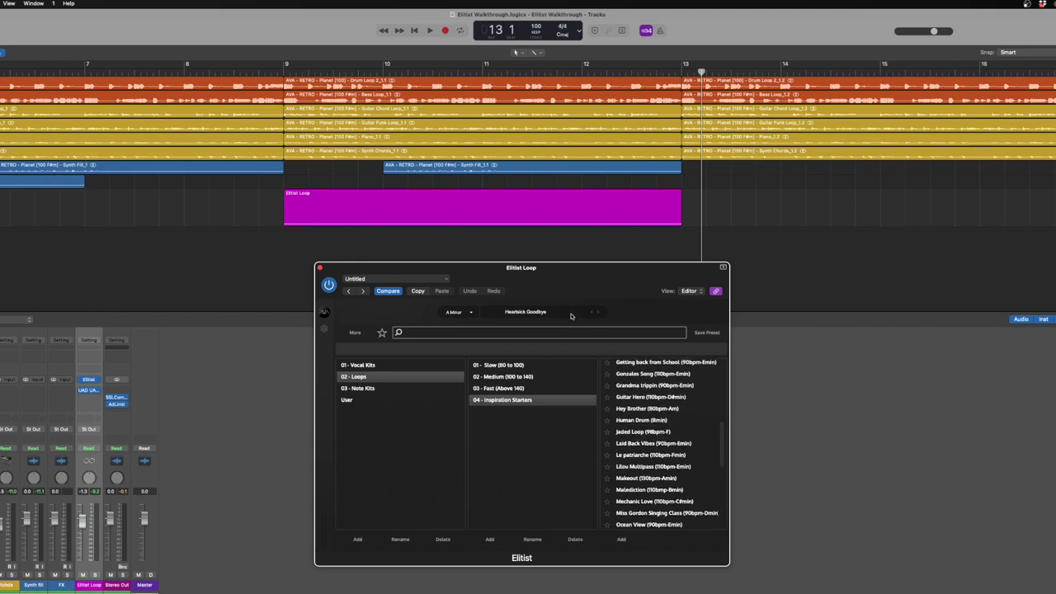
click(545, 314)
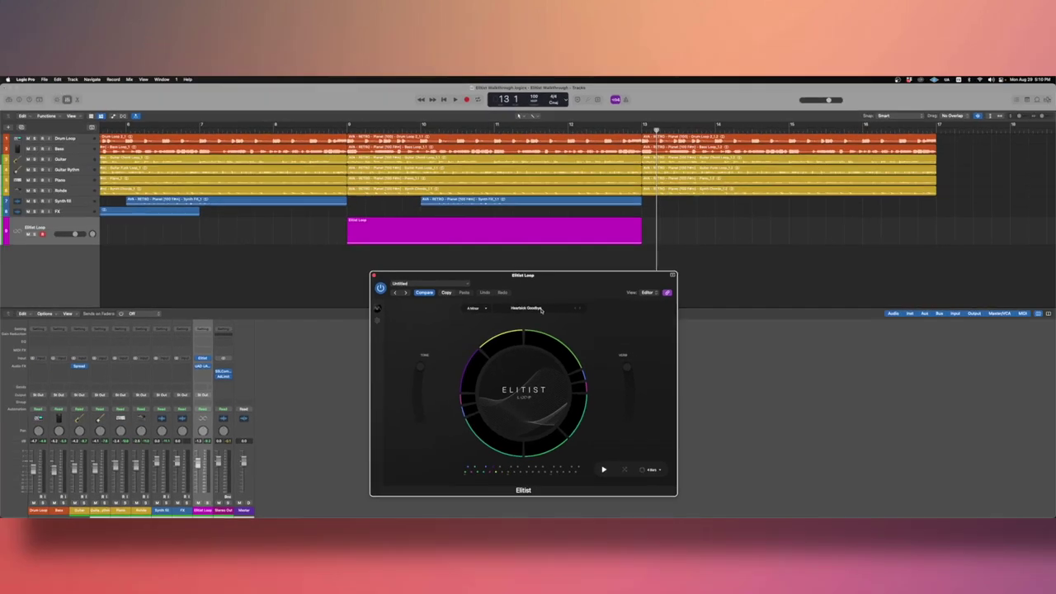
Audition the Heartsick Goodbye loop in the arrangement, and try it with a loop length of 2 bars
key(space)
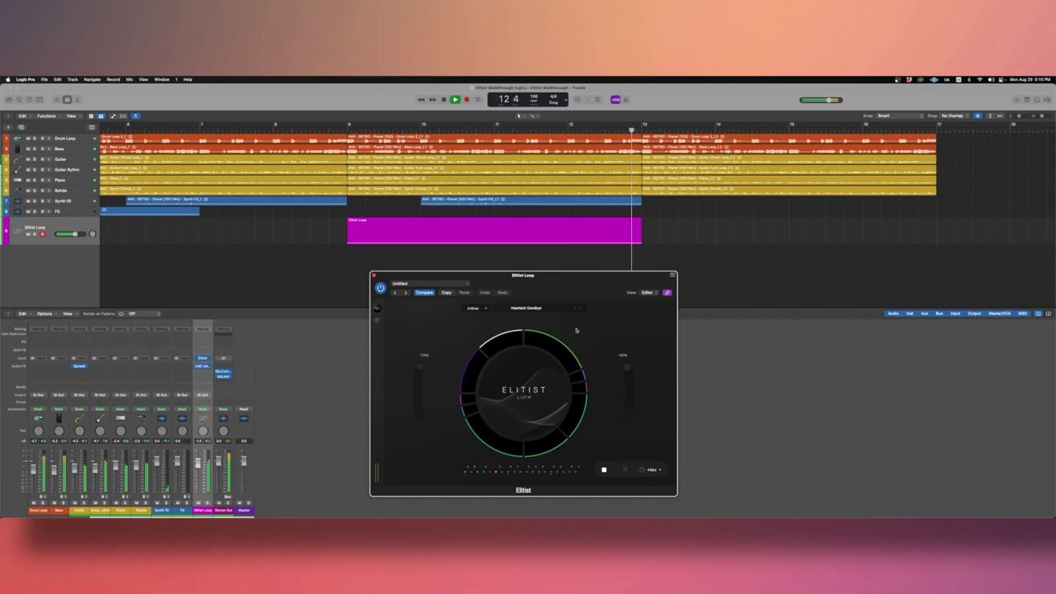
key(space)
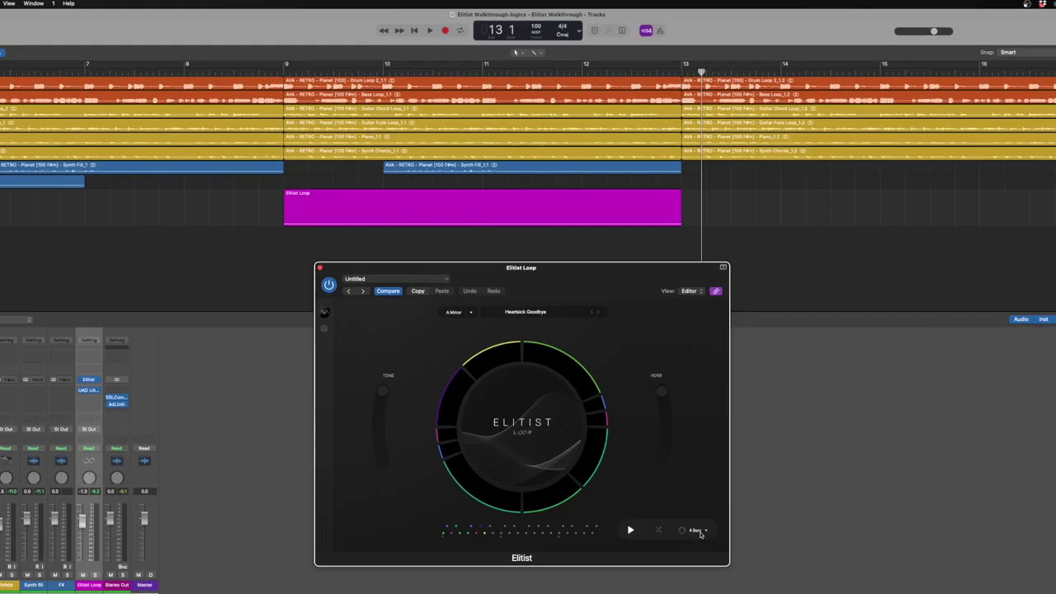
click(700, 534)
click(705, 556)
key(space)
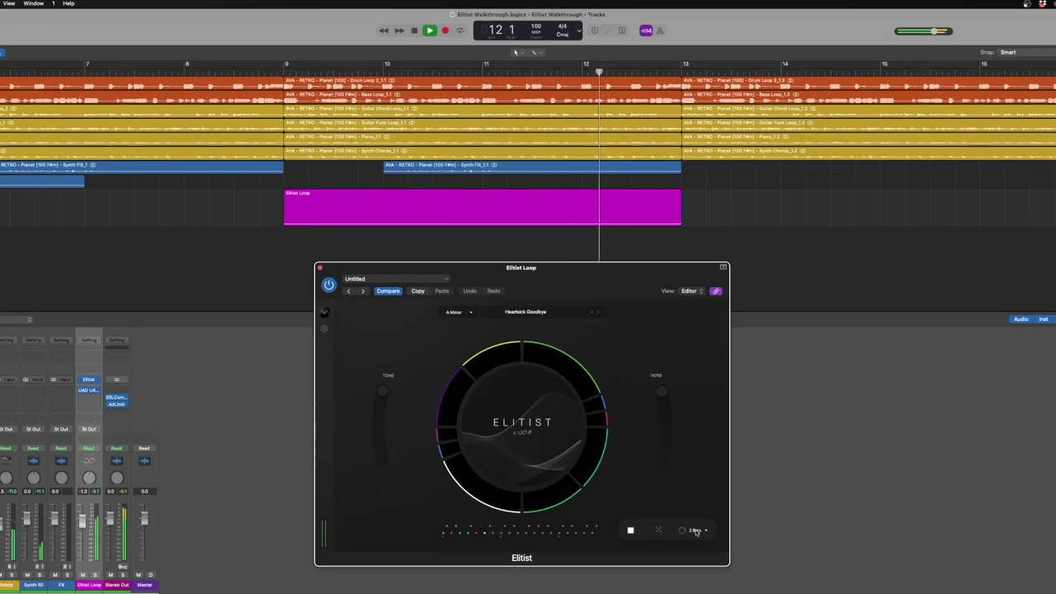
Return the Heartsick Goodbye loop length to 4 bars and play the arrangement
click(652, 469)
click(700, 558)
key(space)
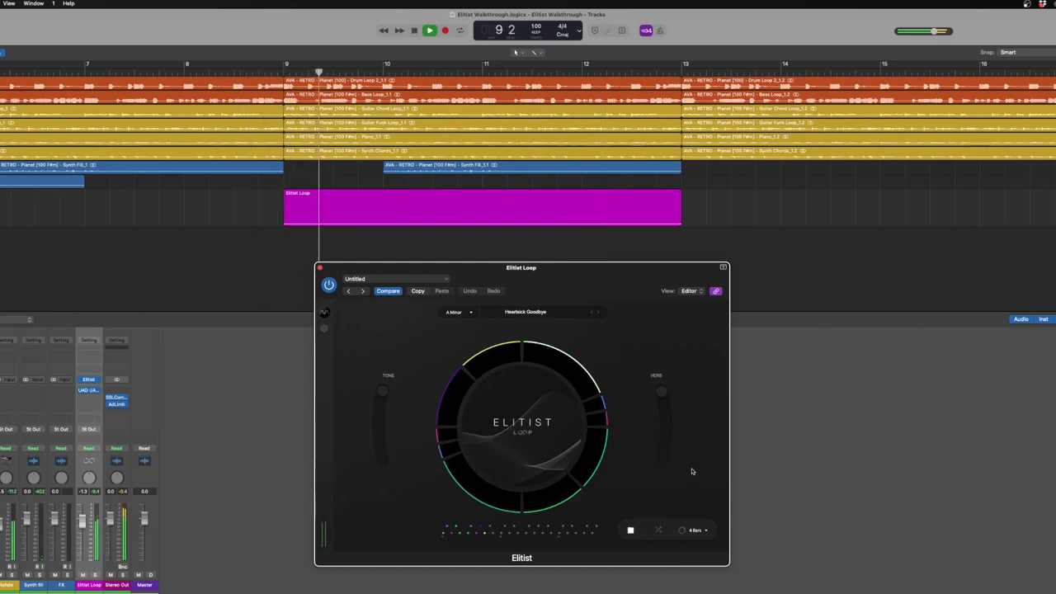
key(space)
Try a loop length of 1 bar for Heartsick Goodbye during playback
click(698, 532)
click(699, 540)
key(space)
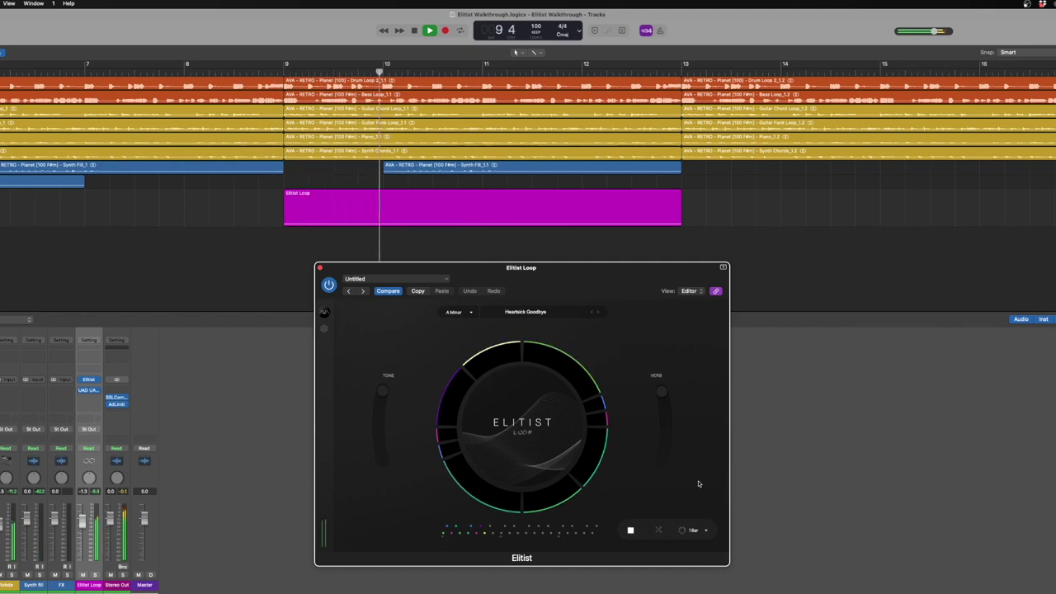
key(space)
Try a loop length of 8 bars for Heartsick Goodbye during playback
click(694, 529)
click(704, 566)
key(space)
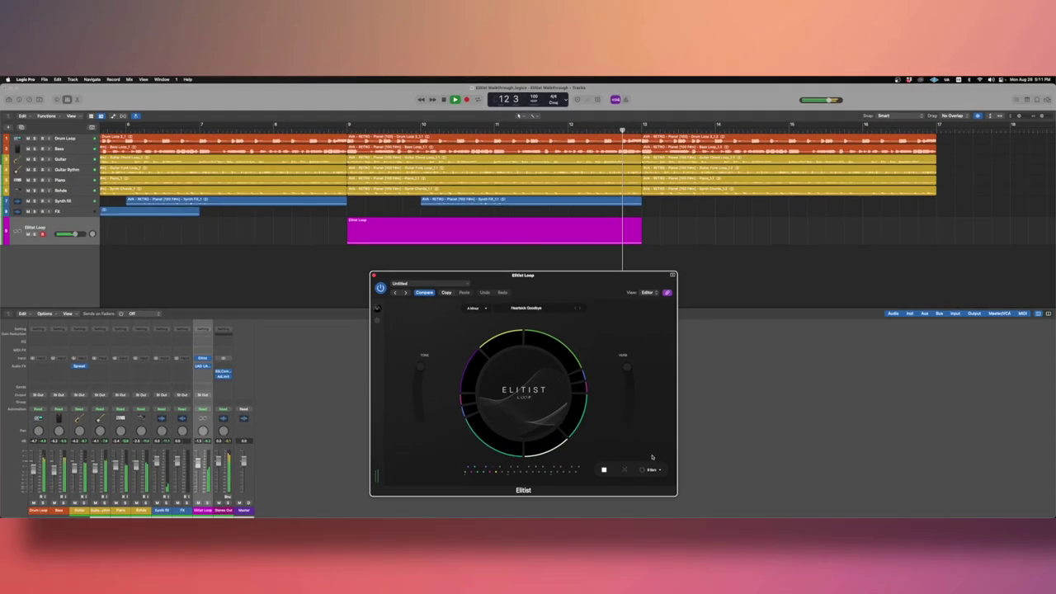
key(space)
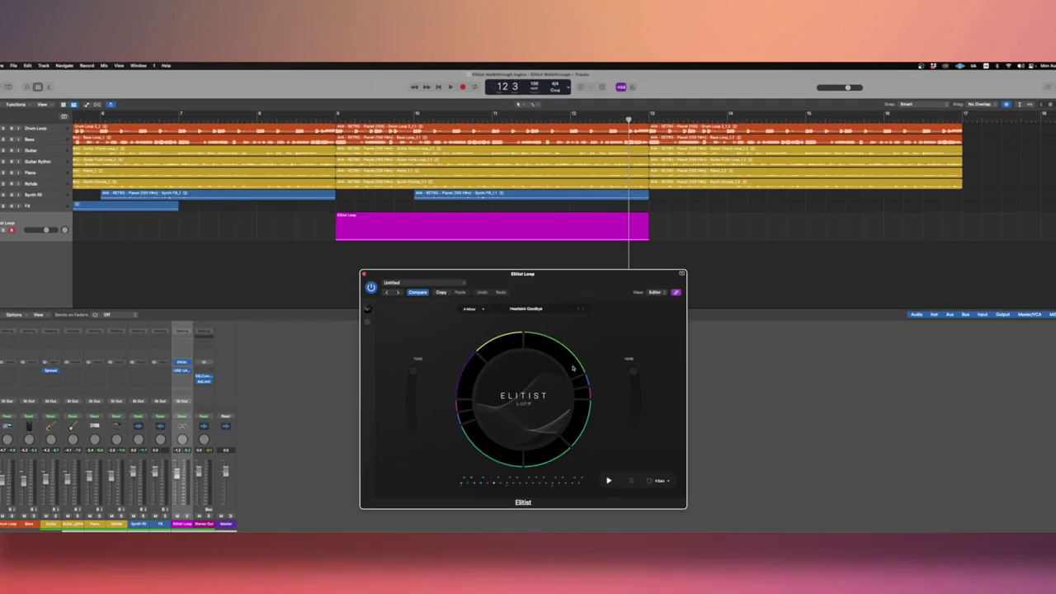
Lengthen the green Sample 4 slice of Heartsick Goodbye, move it to the lower-left part of the ring, and return to the main view
click(570, 363)
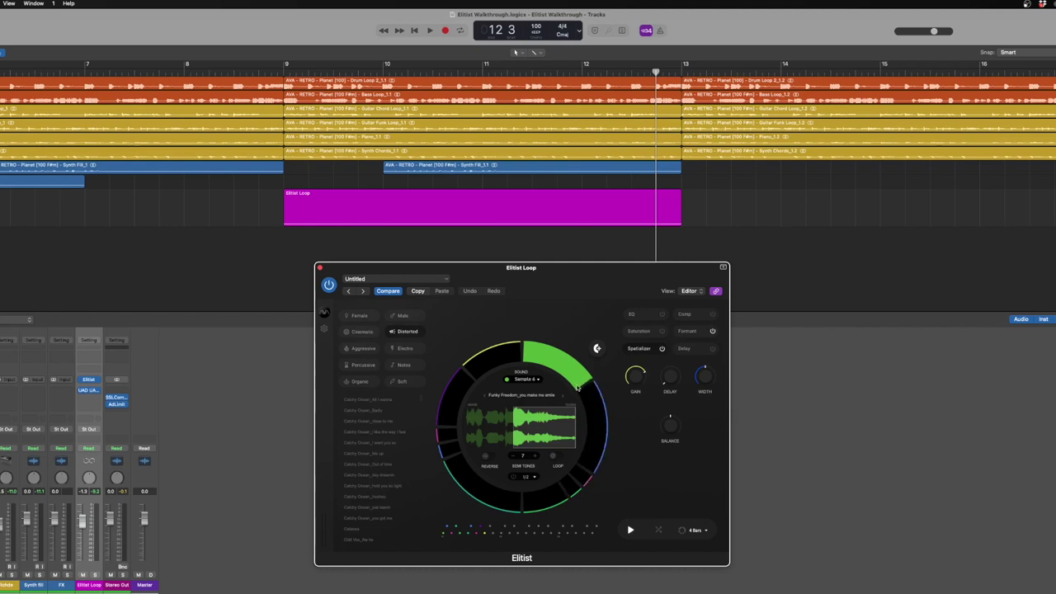
mouse_move(574, 383)
mouse_down()
mouse_move(599, 417)
mouse_move(589, 455)
mouse_move(599, 436)
mouse_move(584, 382)
mouse_move(546, 364)
mouse_move(585, 399)
mouse_up()
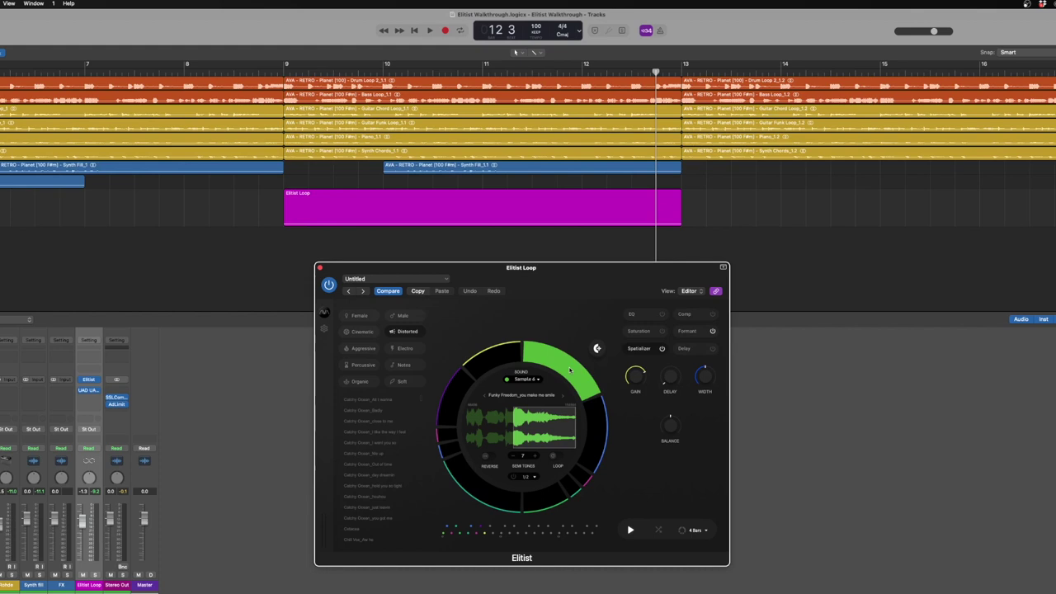
click(452, 445)
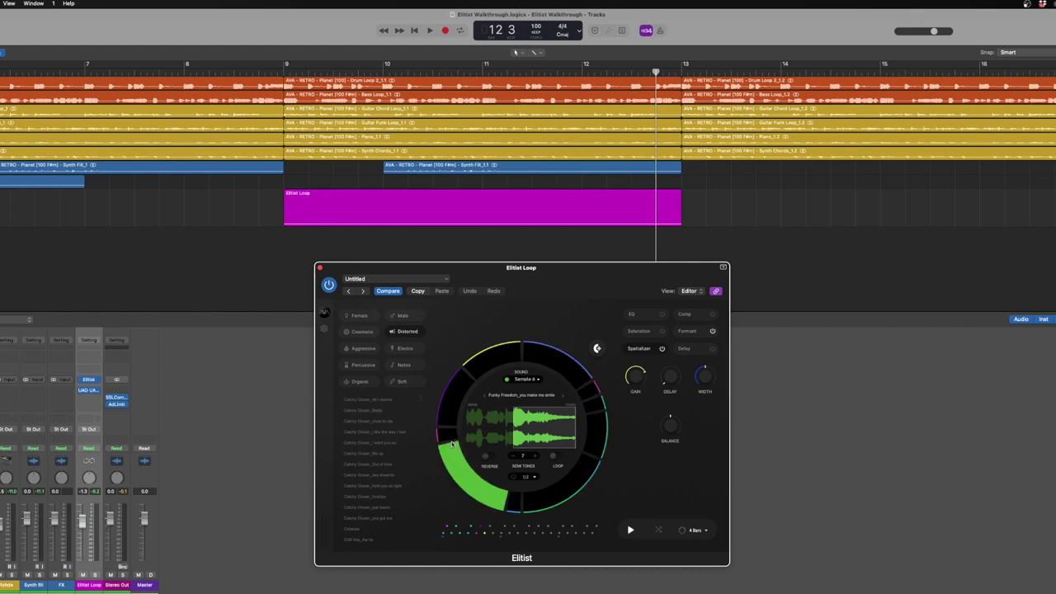
click(446, 497)
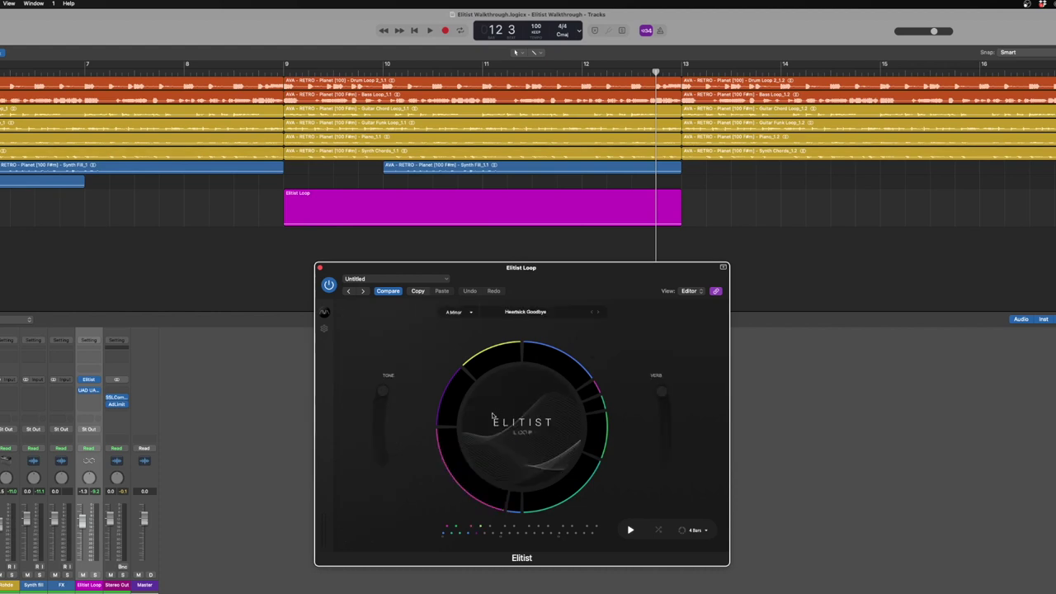
Add a short extra slice after the blue Sample 12 slice, and shuffle the Heartsick Goodbye loop
click(562, 376)
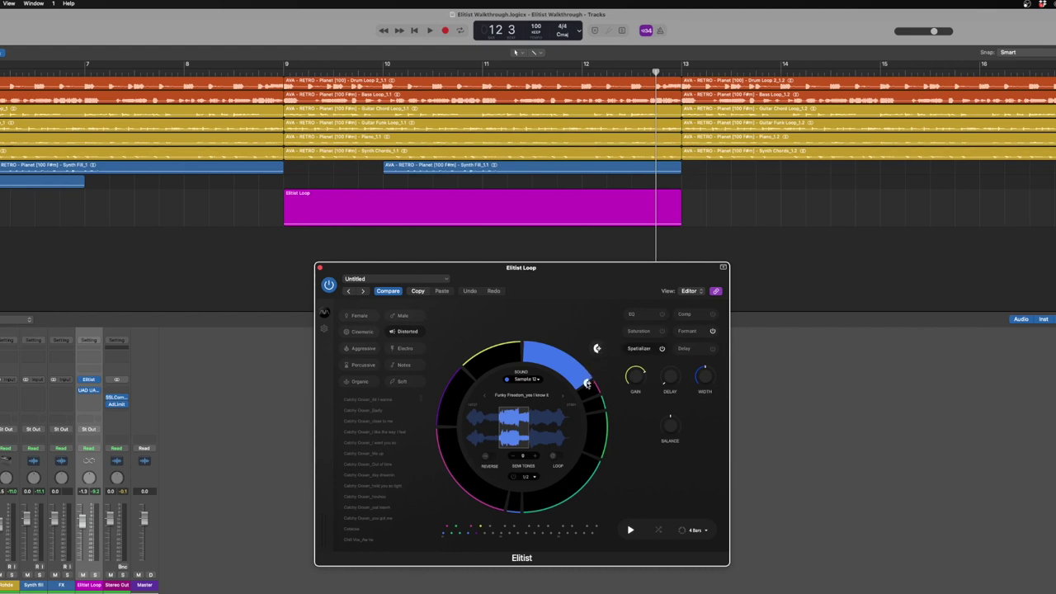
click(588, 385)
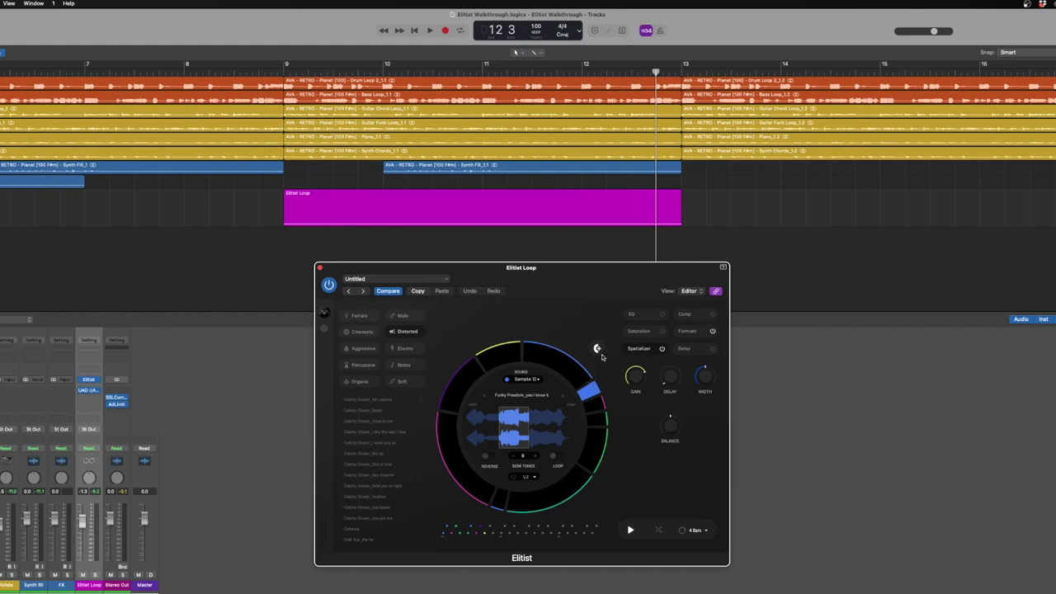
click(581, 371)
click(580, 371)
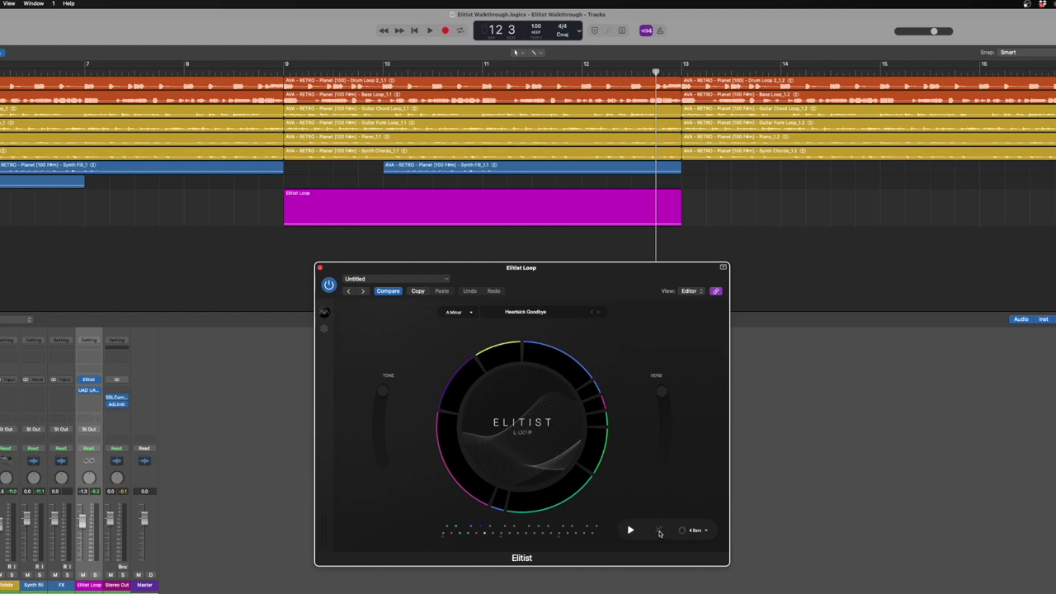
click(658, 531)
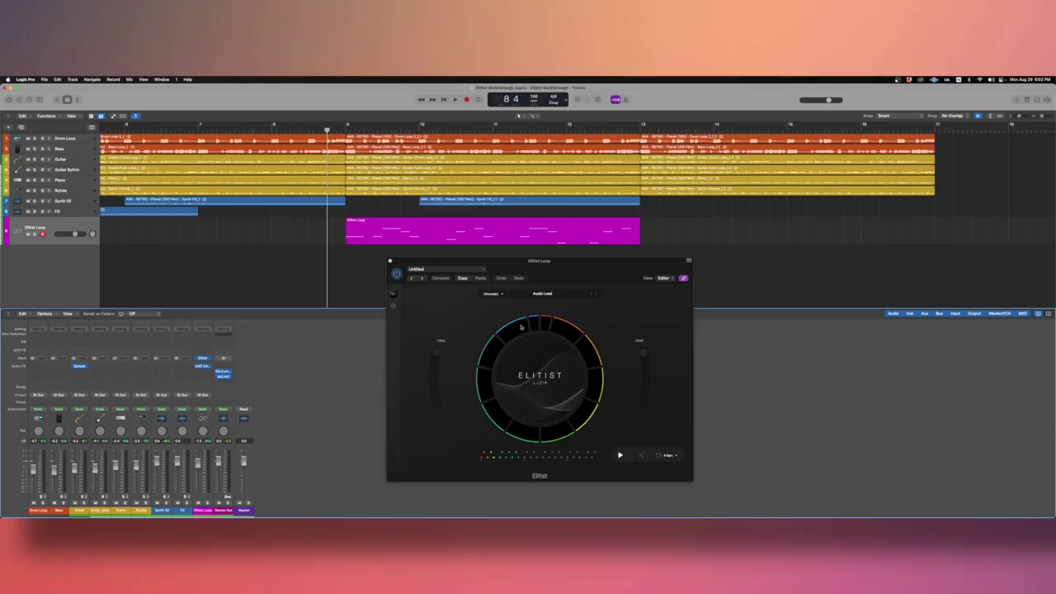
Load the Austin Lead preset from 03 - Note Kits and audition it with the arrangement
click(620, 332)
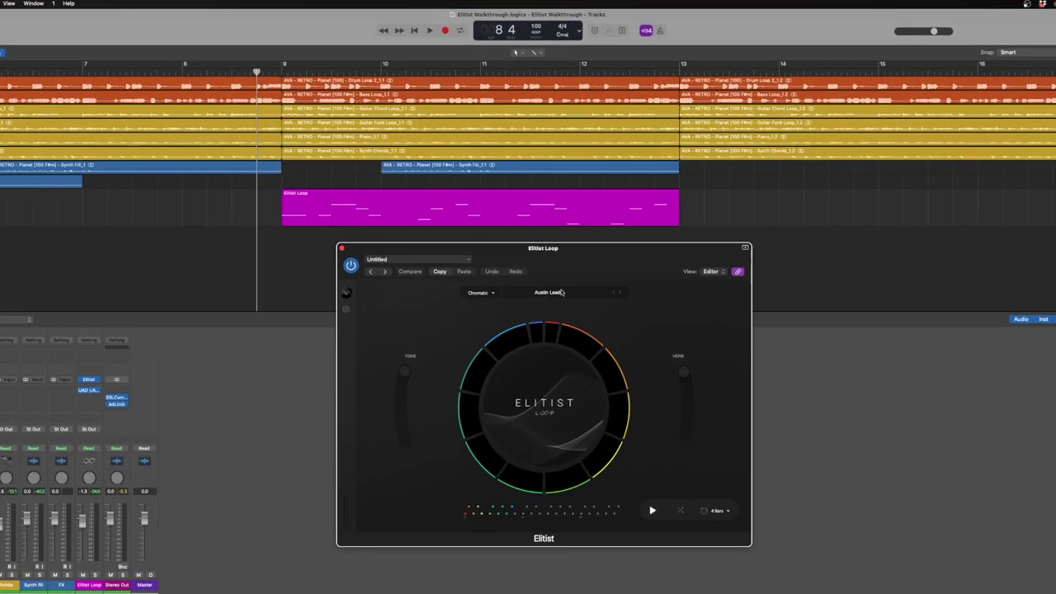
click(561, 292)
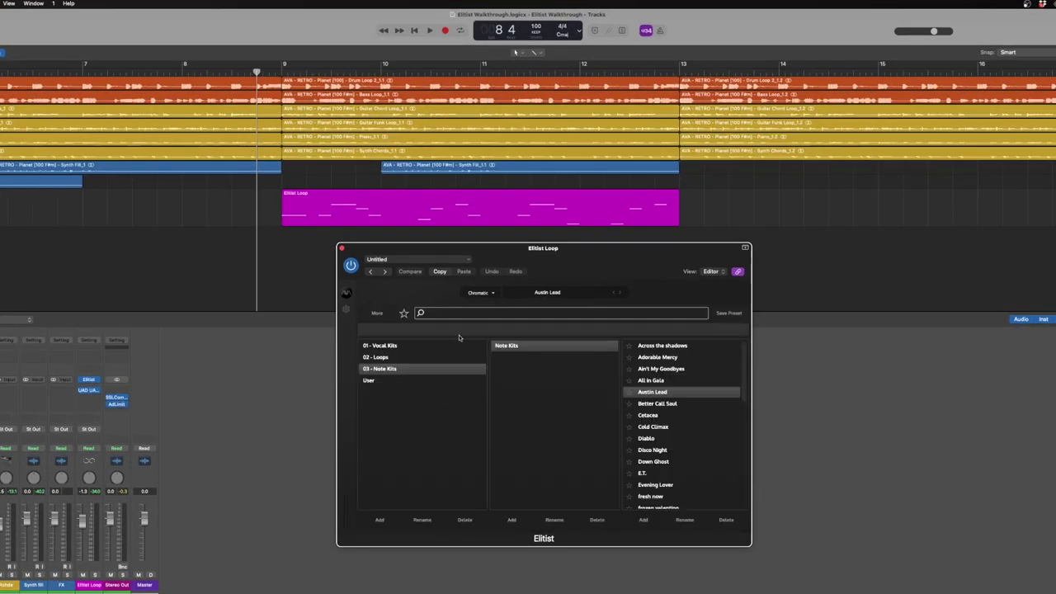
click(407, 372)
click(500, 349)
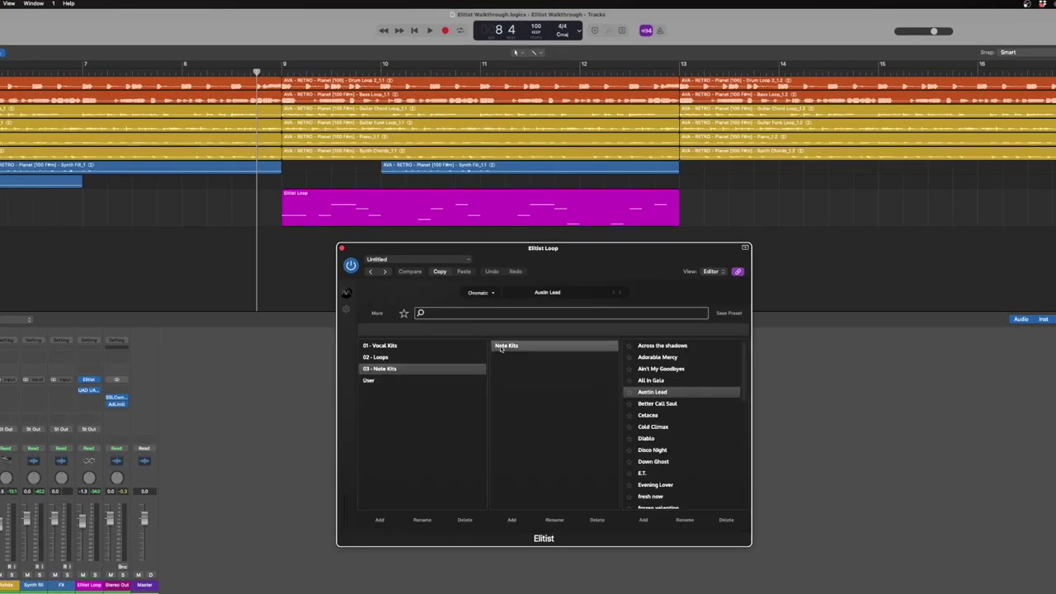
double_click(665, 394)
key(space)
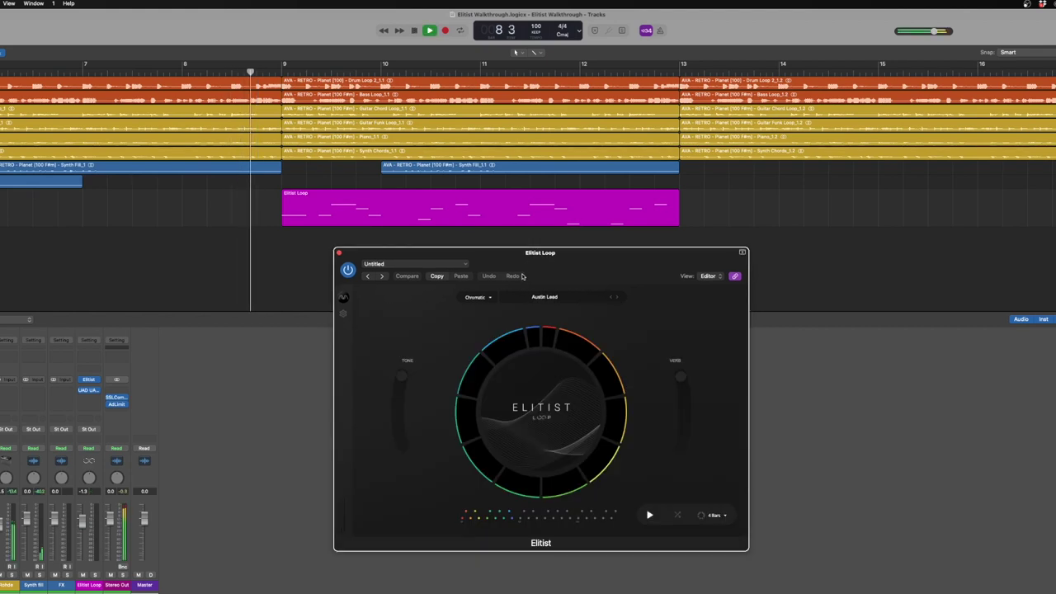
key(space)
Inspect the Saturation and Delay settings of Austin Lead's Sample 2 slice during playback, and turn off its EQ
click(597, 361)
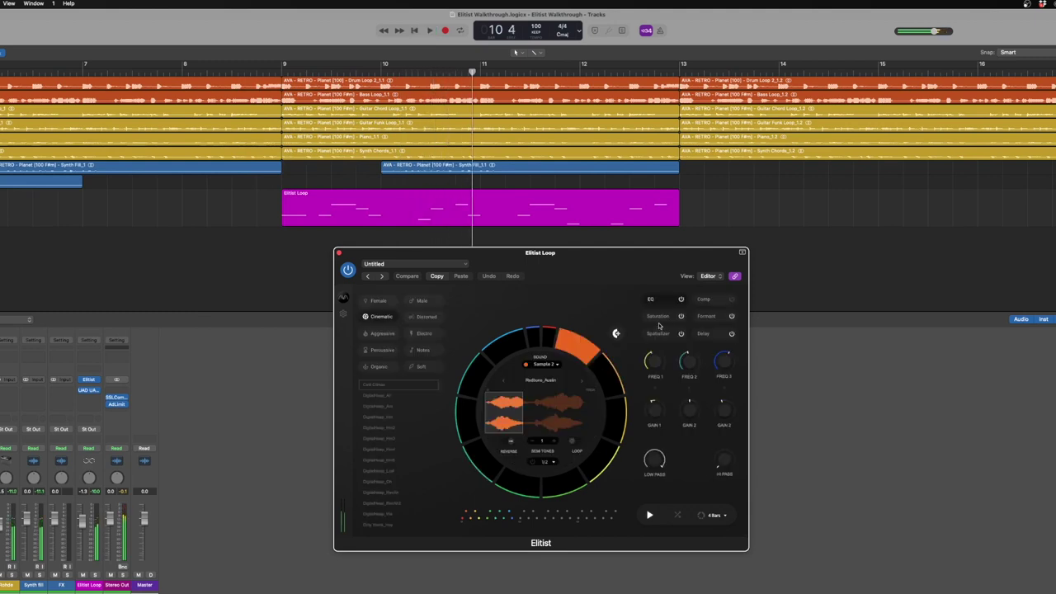
click(660, 316)
key(space)
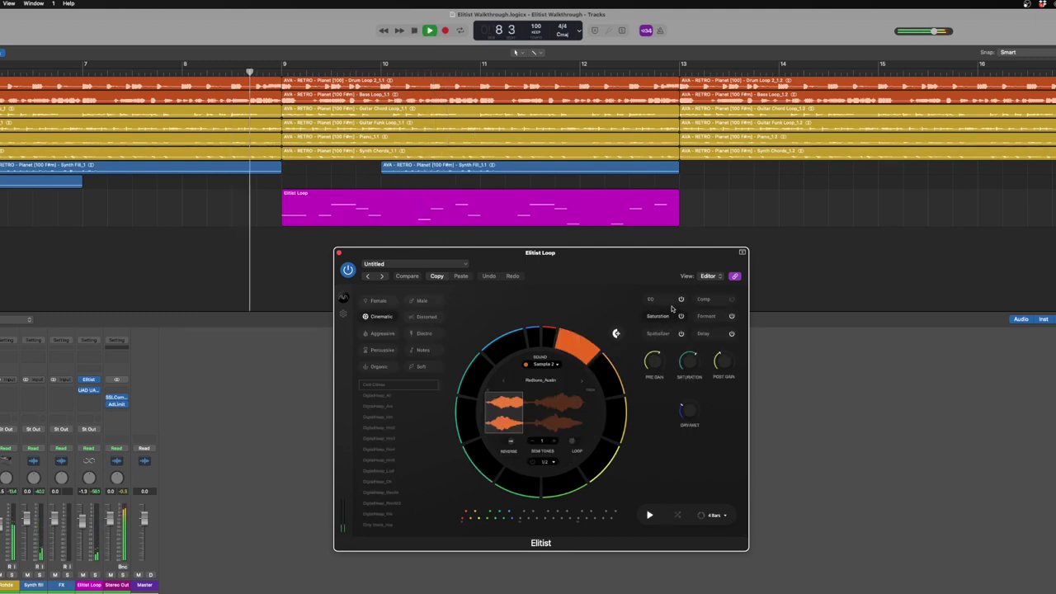
click(705, 334)
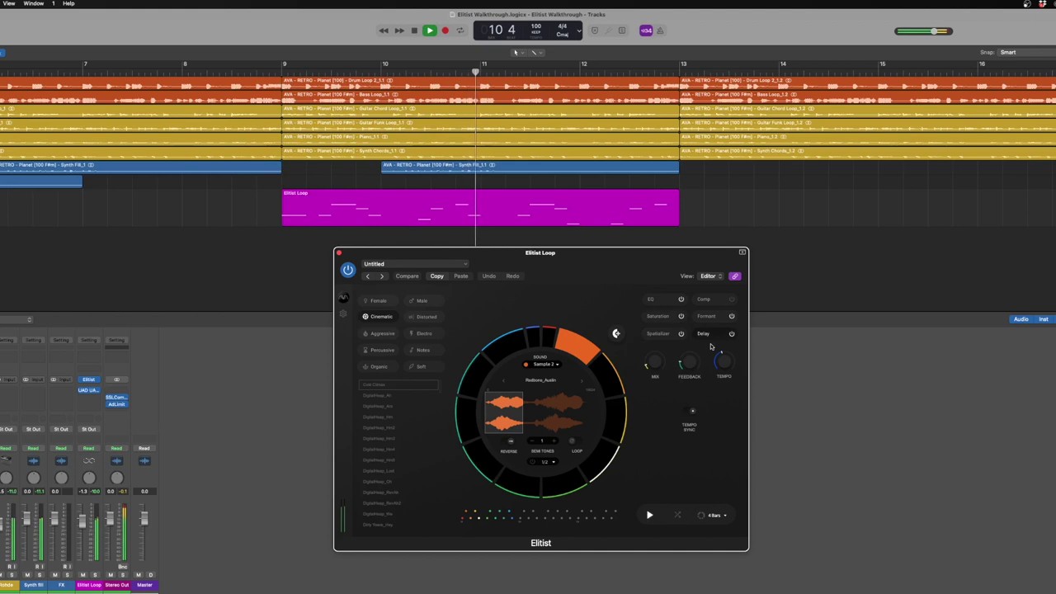
mouse_move(655, 360)
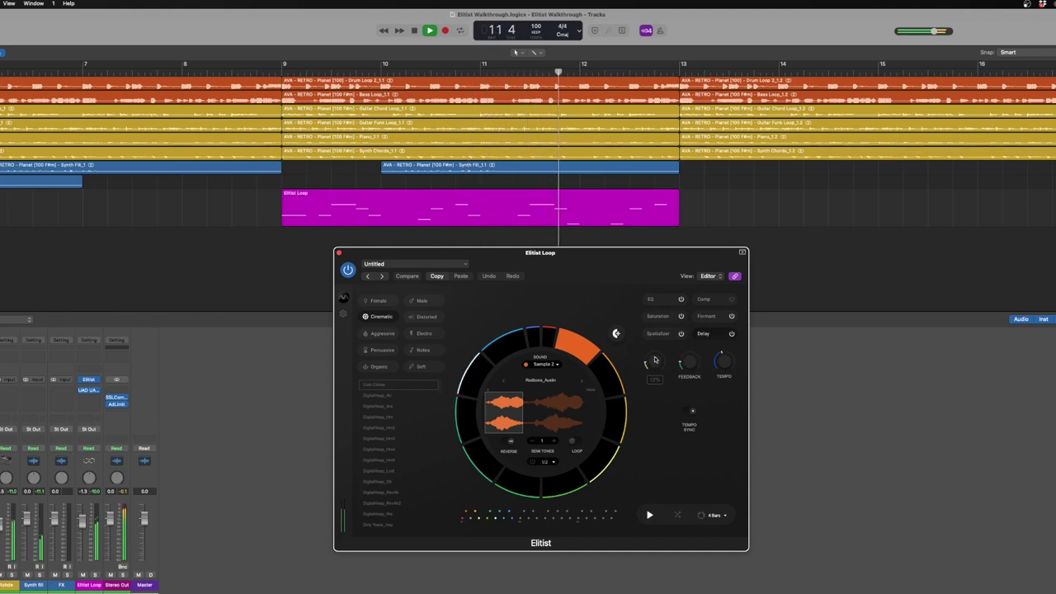
click(682, 299)
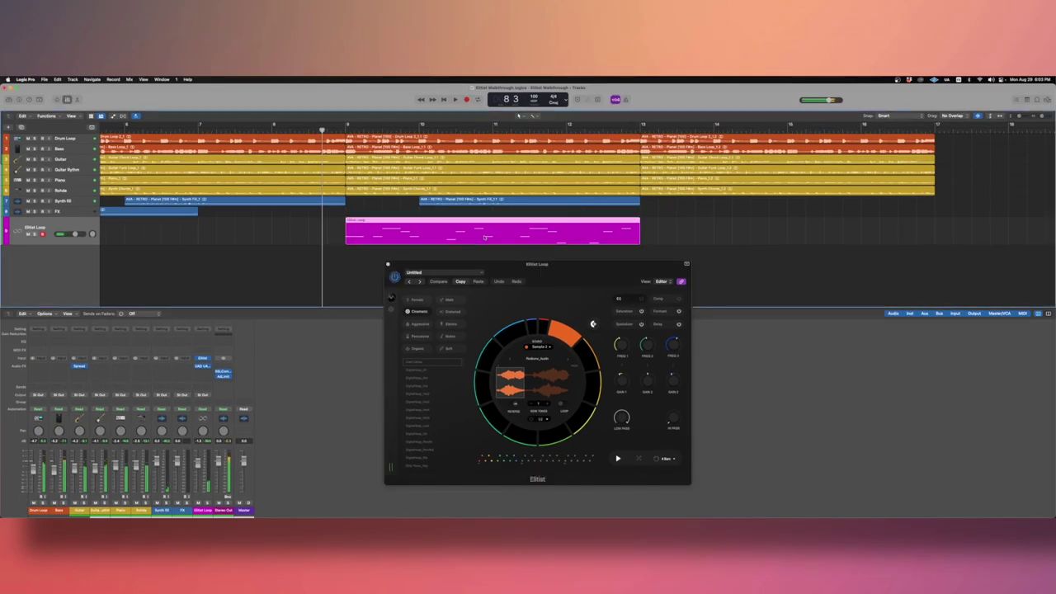
Repeat the Elitist Loop region once directly after itself, and audition Austin Lead with the Sample 2 slice's EQ settings open
key(super+r)
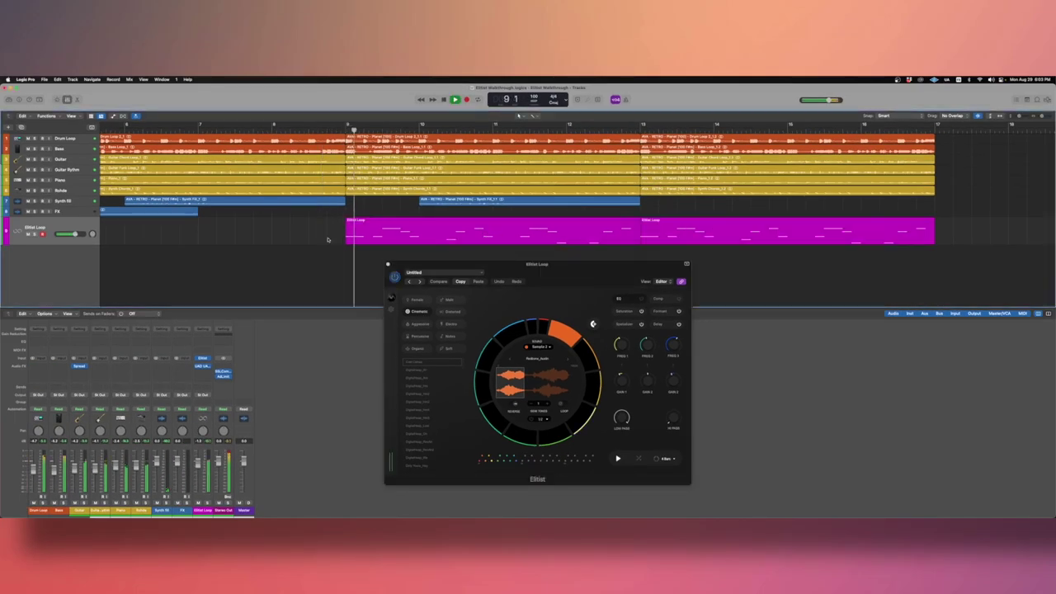
click(576, 358)
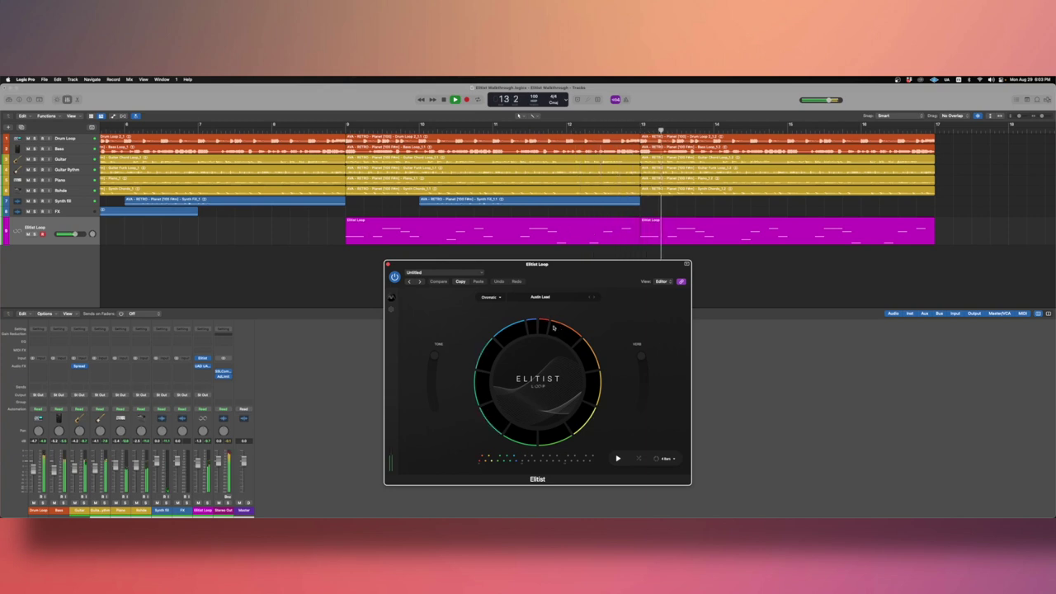
click(543, 298)
click(545, 299)
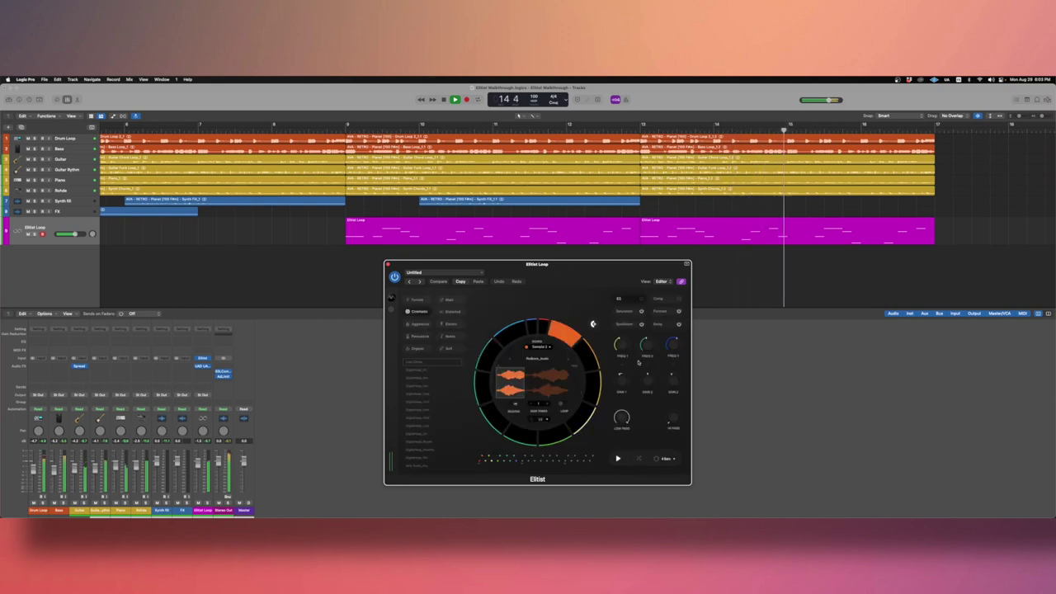